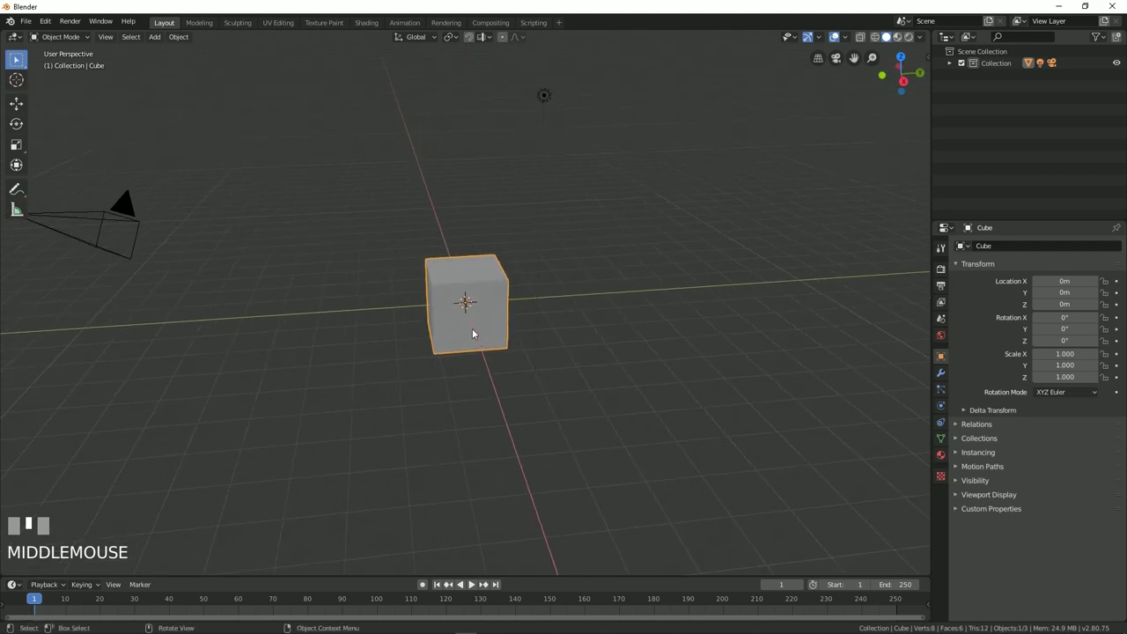
Delete the default cube from the scene.
click(472, 333)
key(x)
click(471, 330)
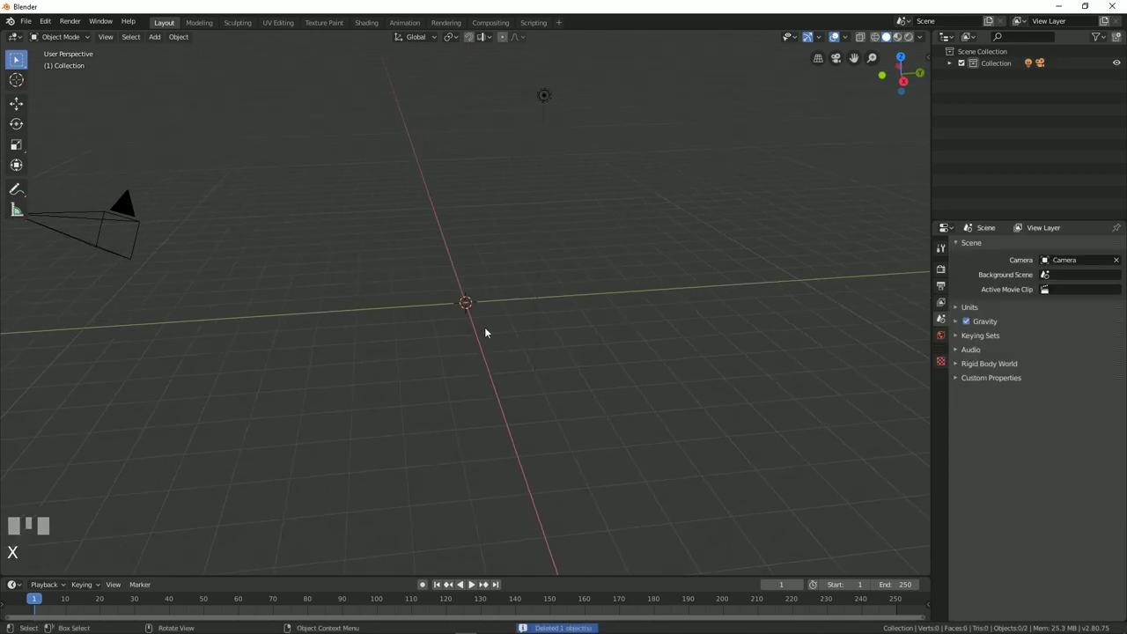
Add a cylinder mesh at the origin with 75 vertices.
key(shift+a)
mouse_move(467, 351)
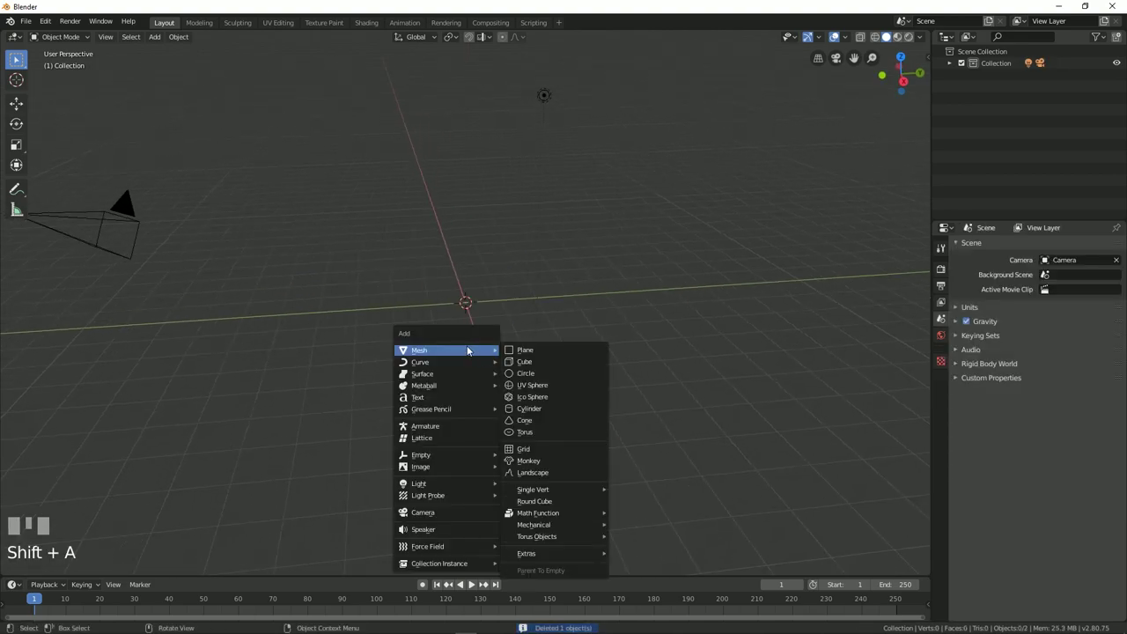
click(529, 410)
click(63, 566)
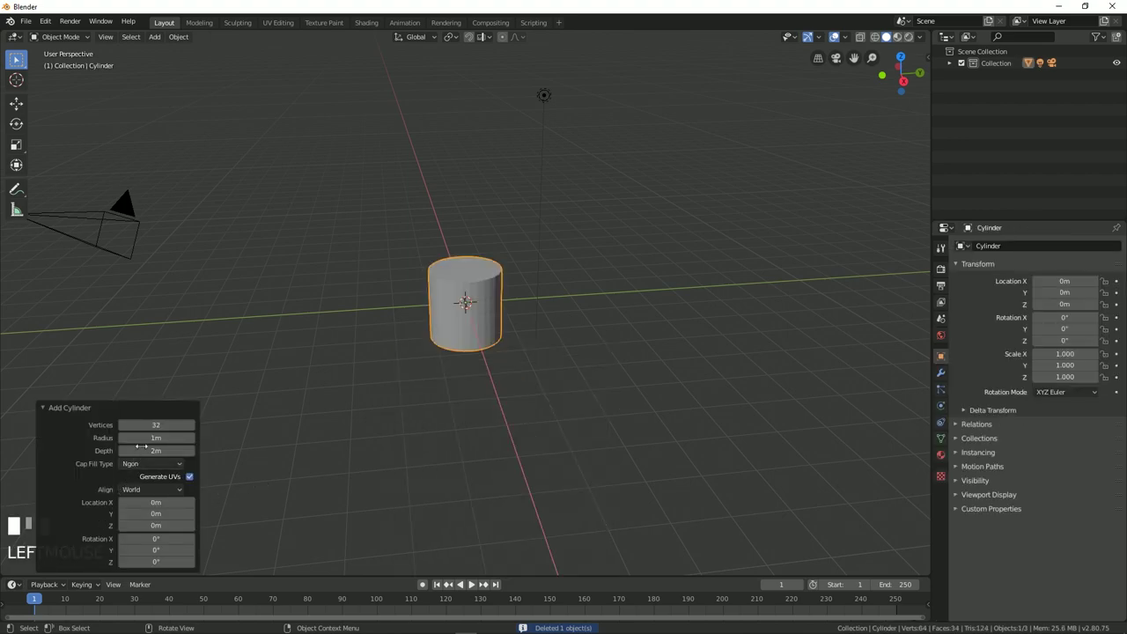
click(158, 426)
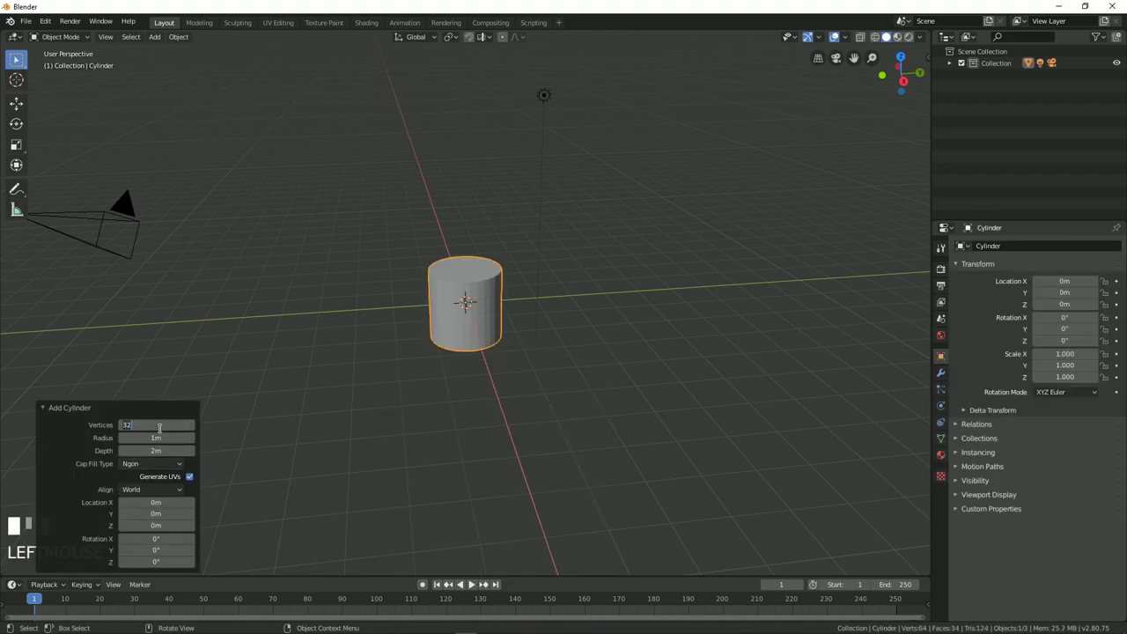
text(75)
key(Return)
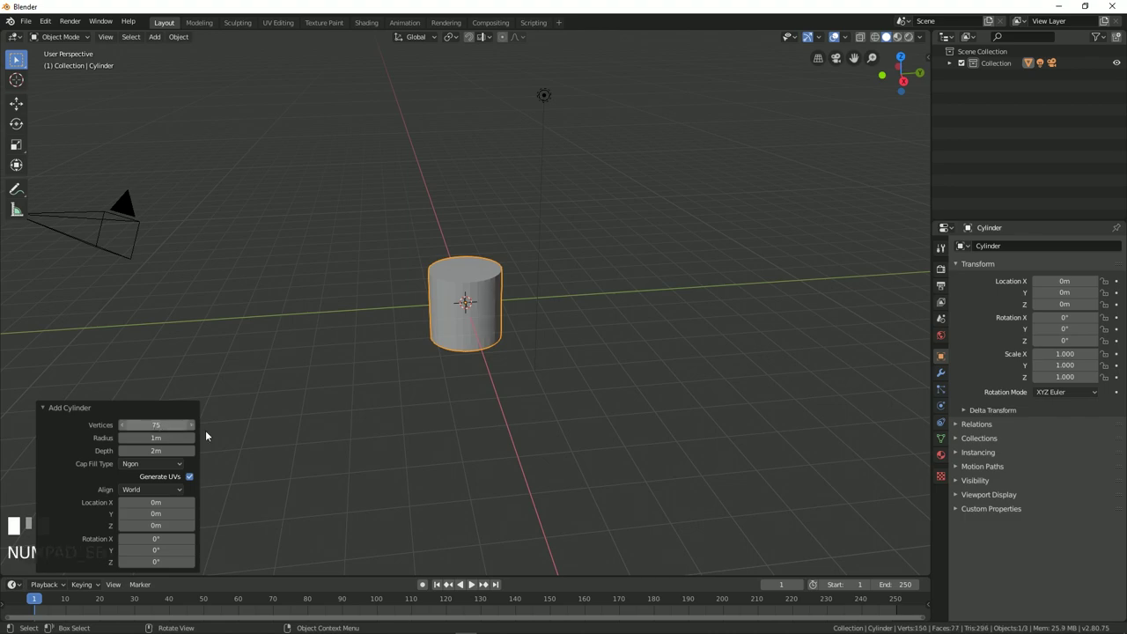
In front view, scale the cylinder down uniformly to about 0.149.
click(447, 349)
key(KP_1)
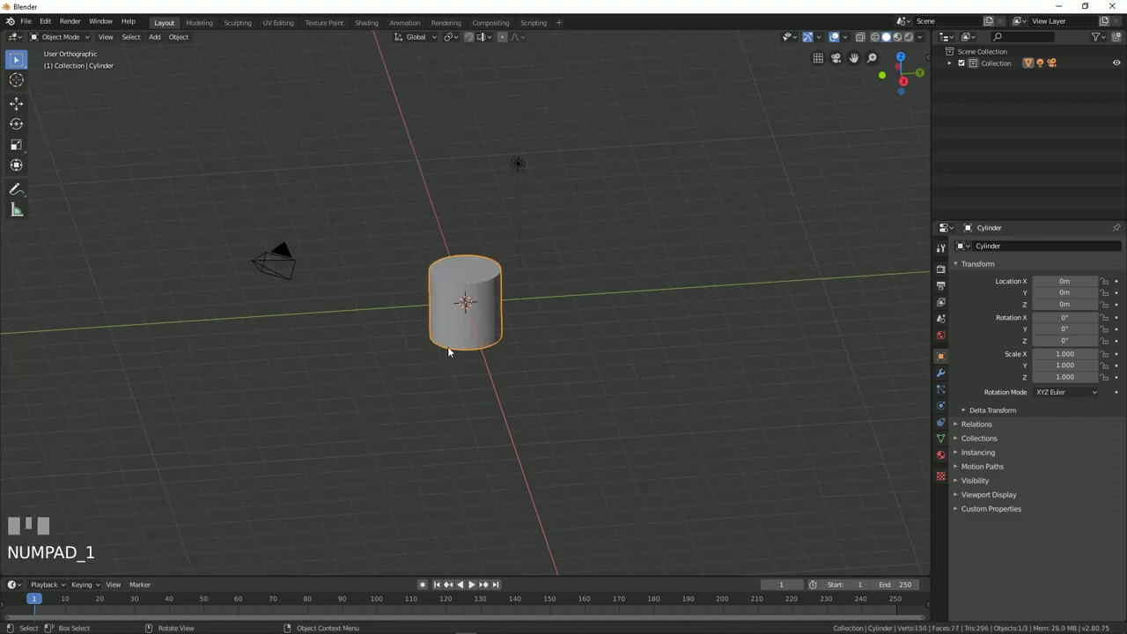
scroll(539, 338, up, 4)
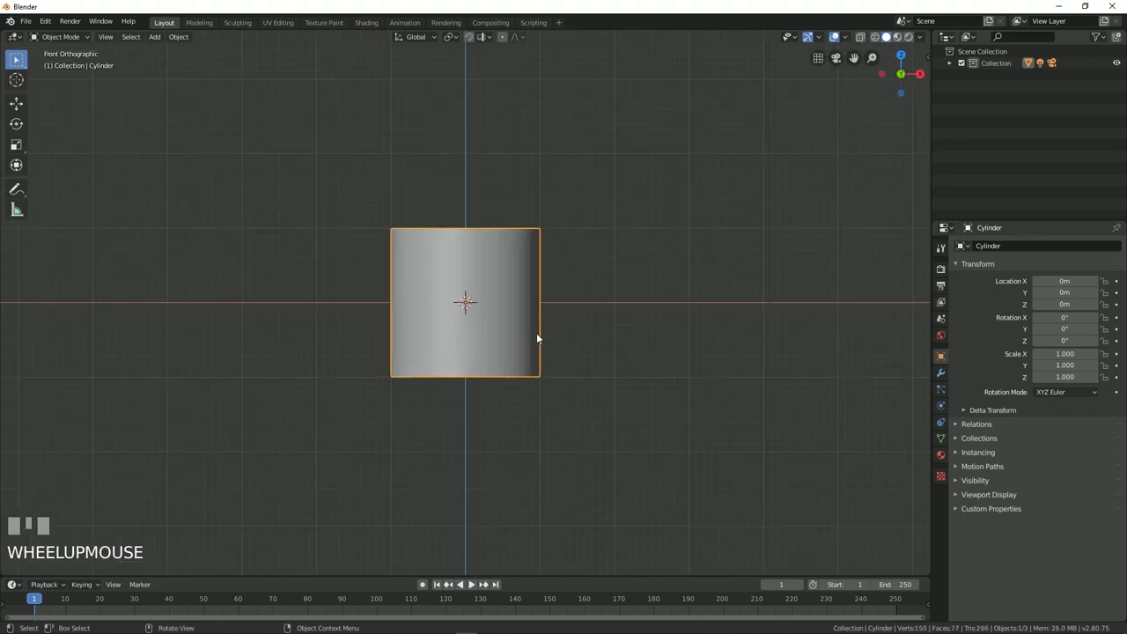
key(s)
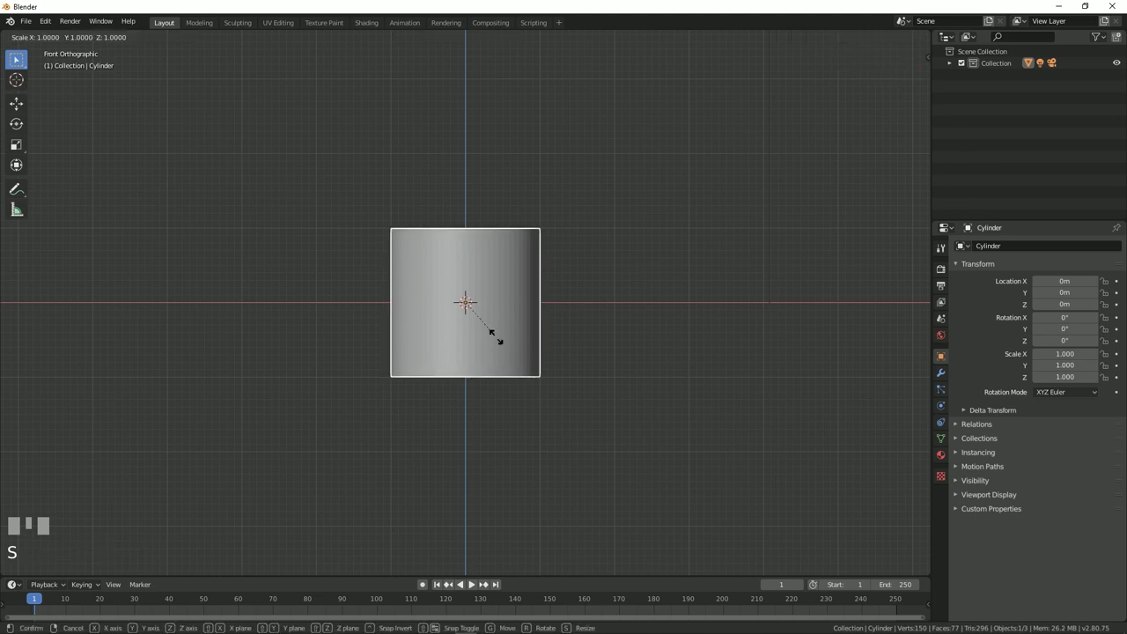
click(469, 306)
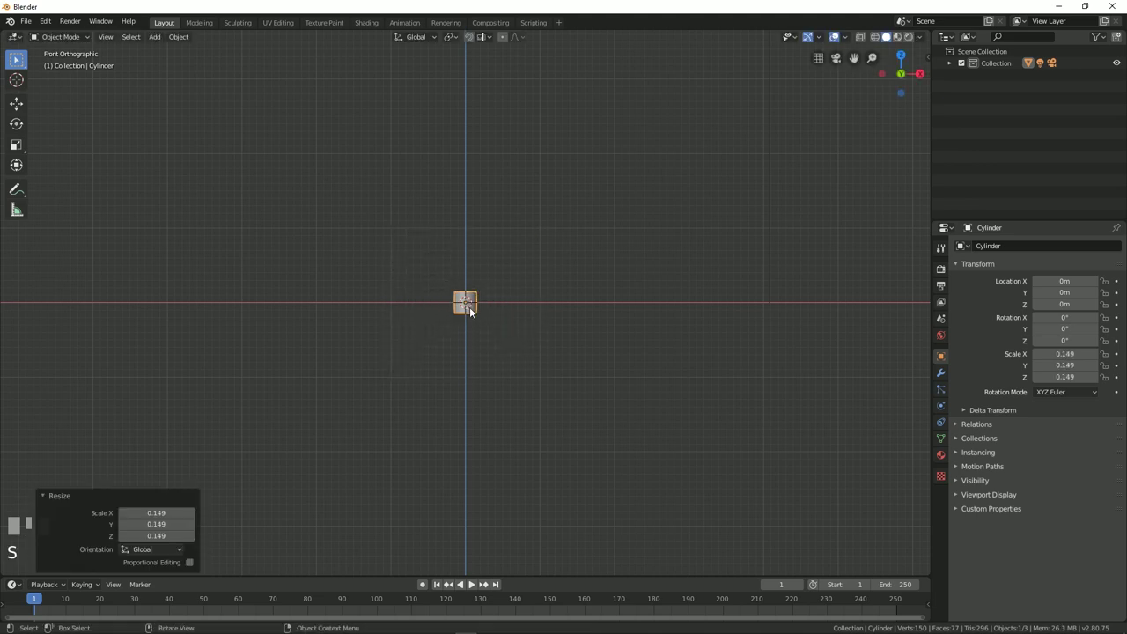
click(680, 247)
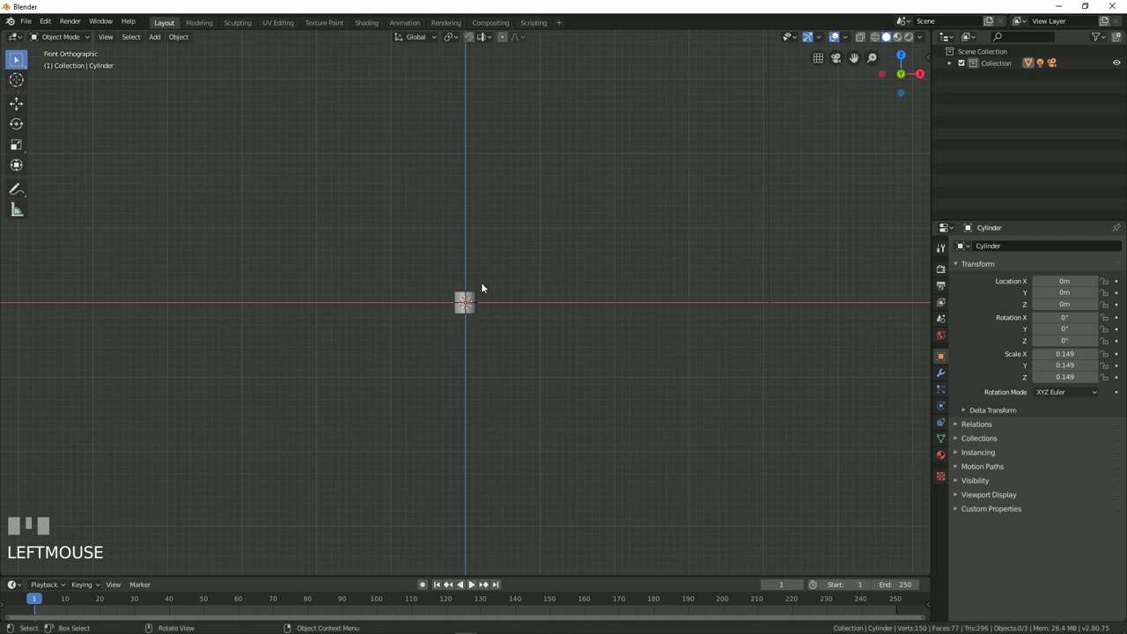
Stretch the small cylinder along the Z axis into a tall post, to a Z scale of about 1.468.
key(s)
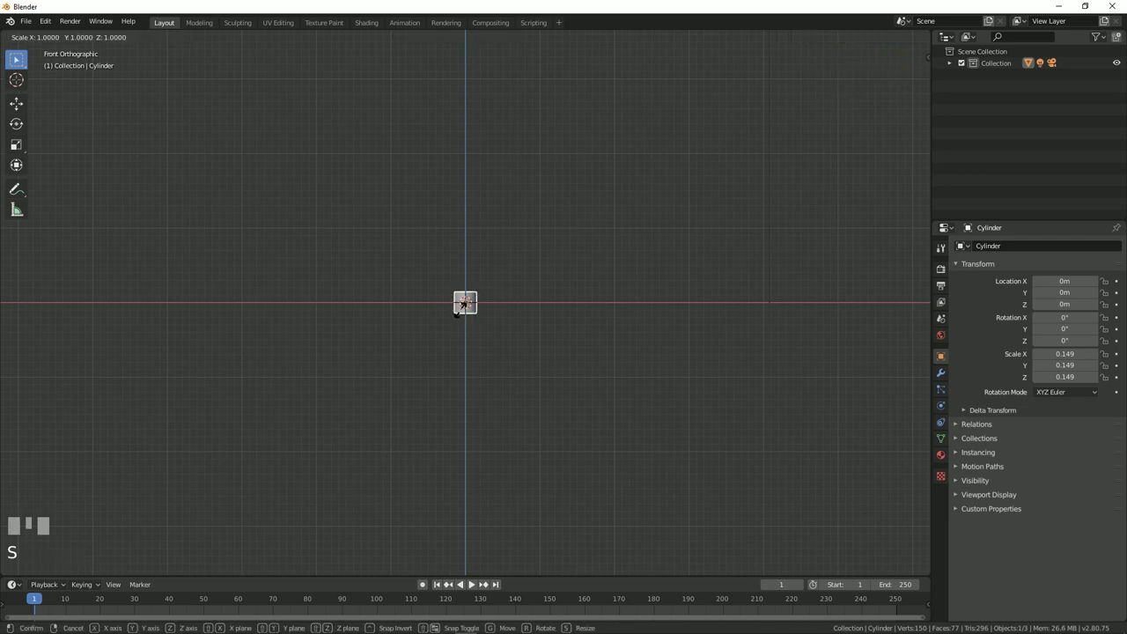
key(z)
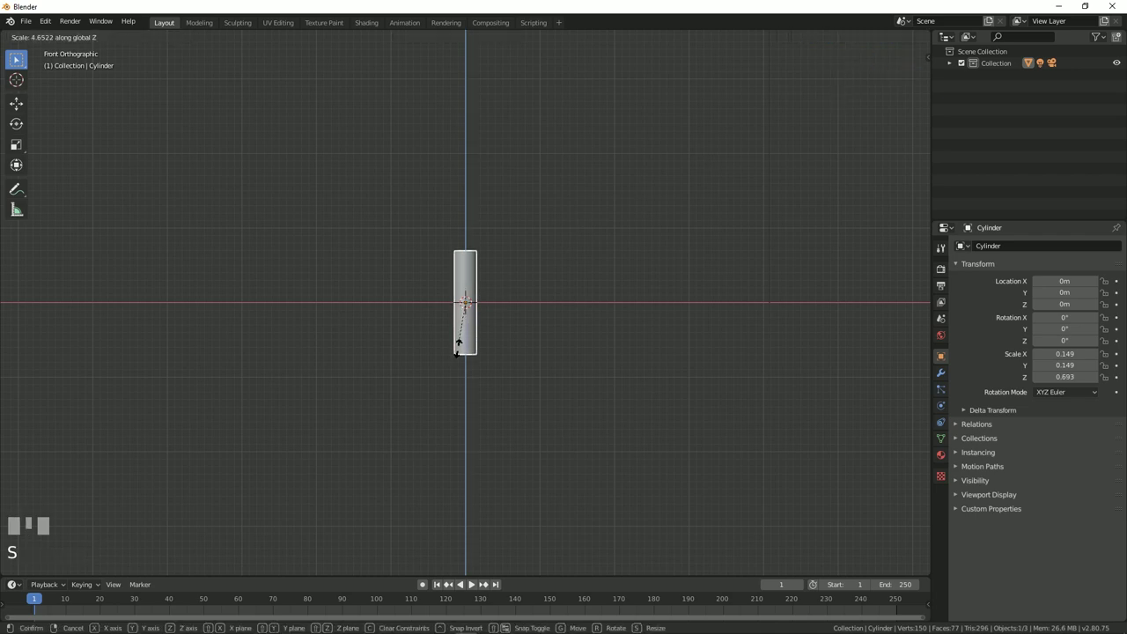
click(459, 387)
click(725, 173)
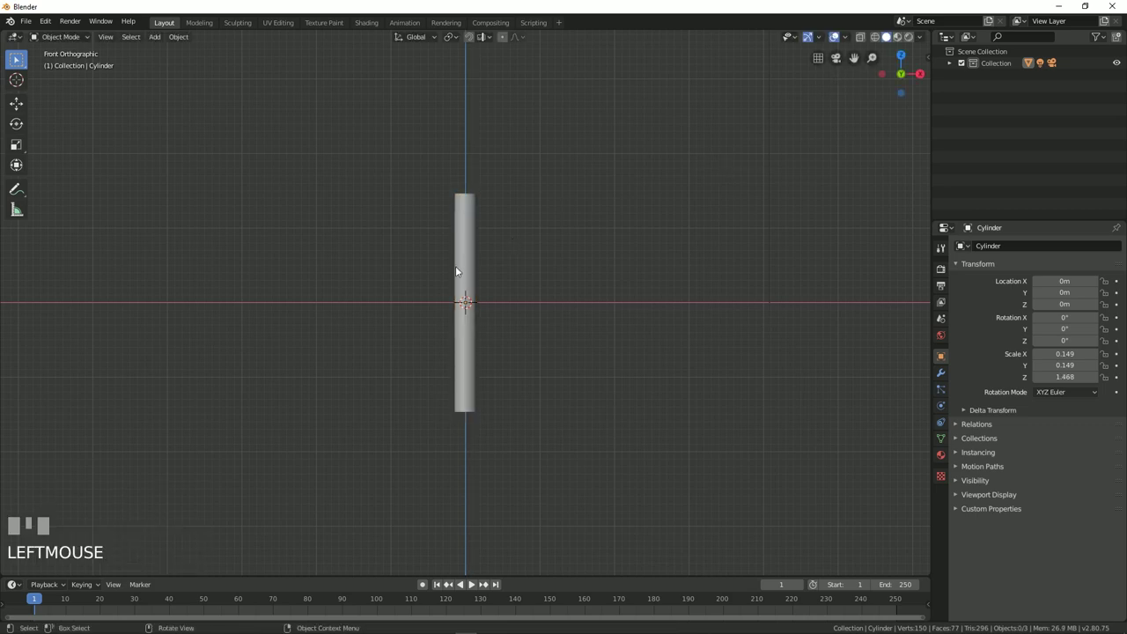
In wireframe Edit Mode, extrude the post's top vertices up about 0.244 m and scale them about 10.114 times into a wide flare.
click(472, 246)
key(Tab)
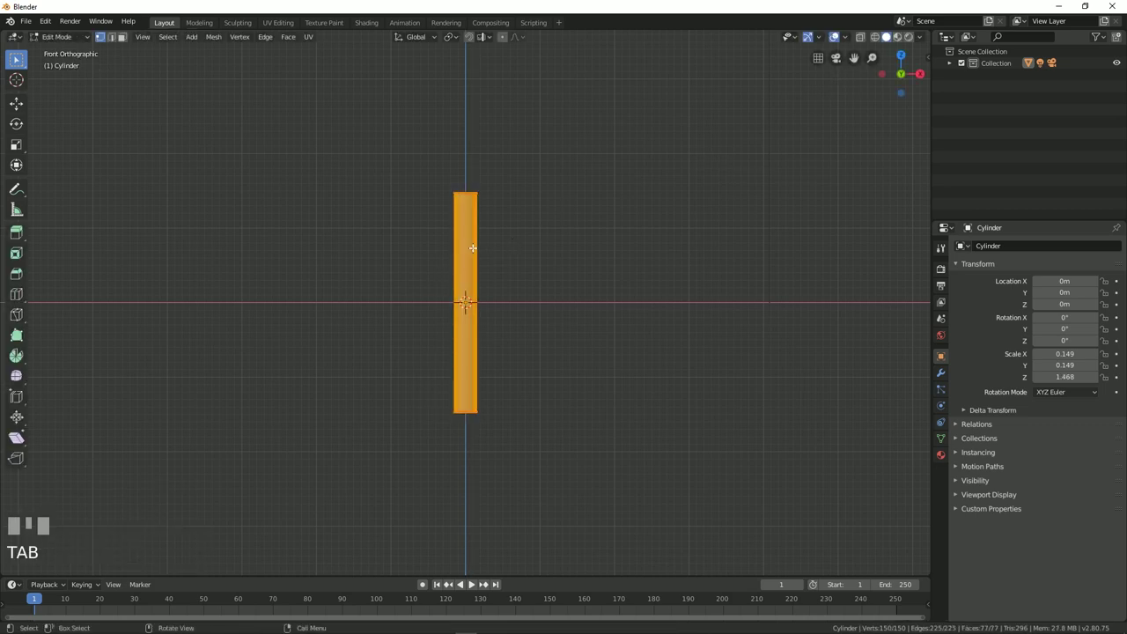
click(596, 235)
click(875, 37)
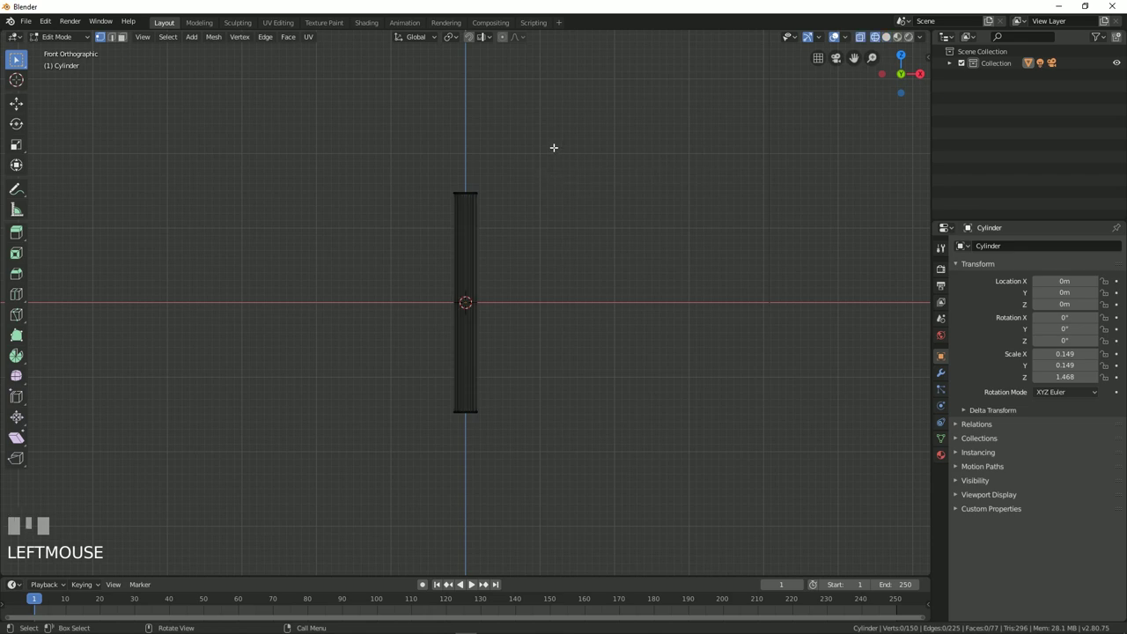
key(b)
drag(431, 167, 509, 208)
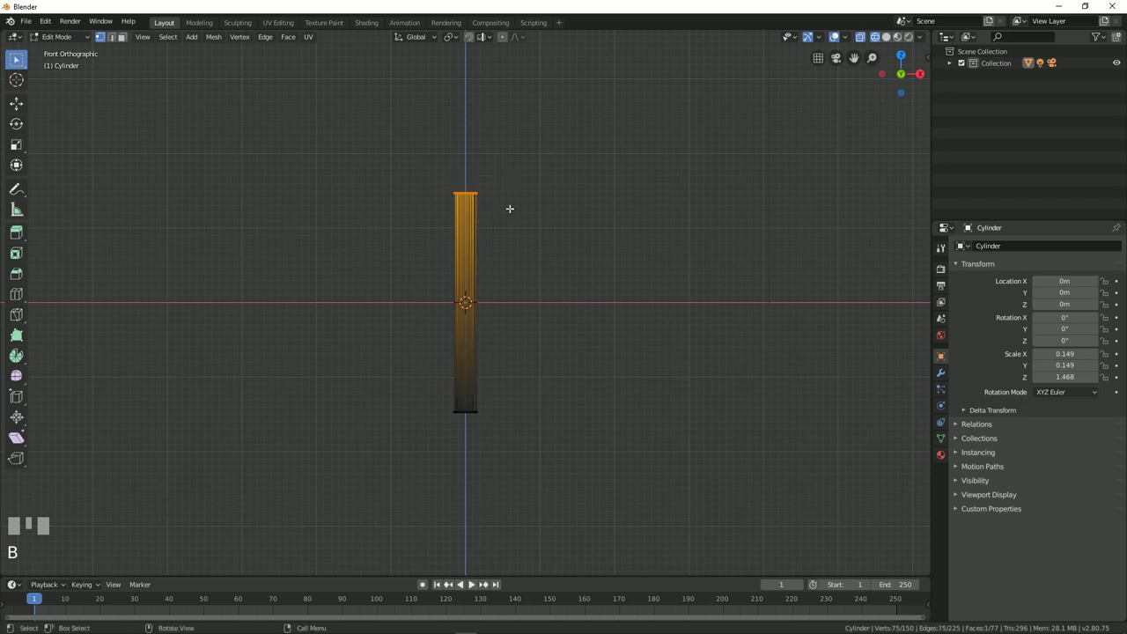
key(e)
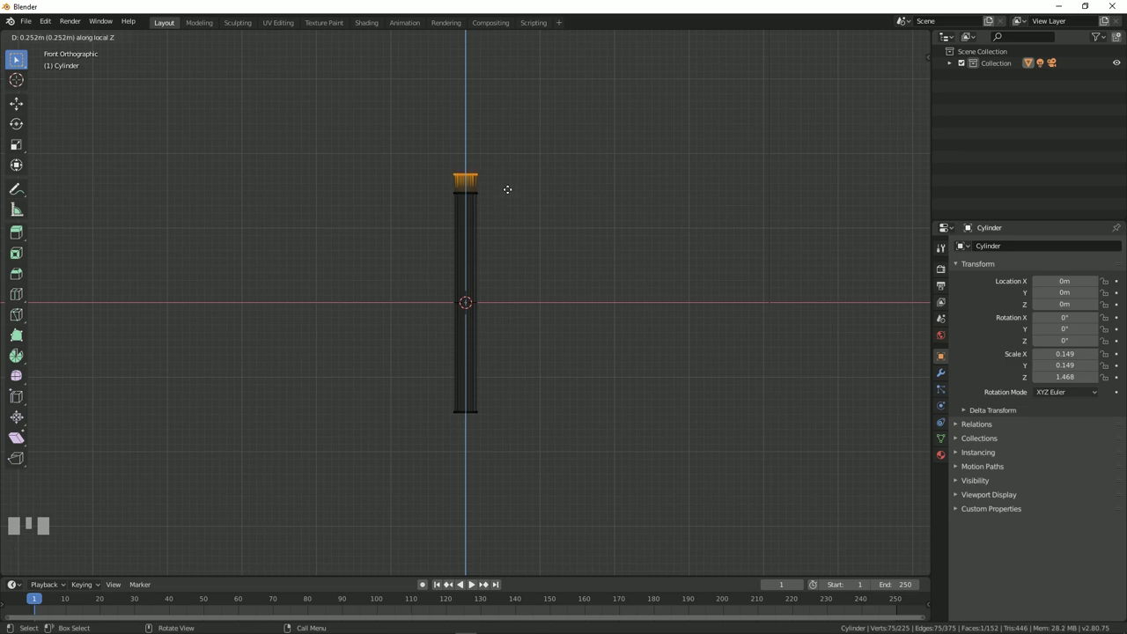
click(508, 189)
key(s)
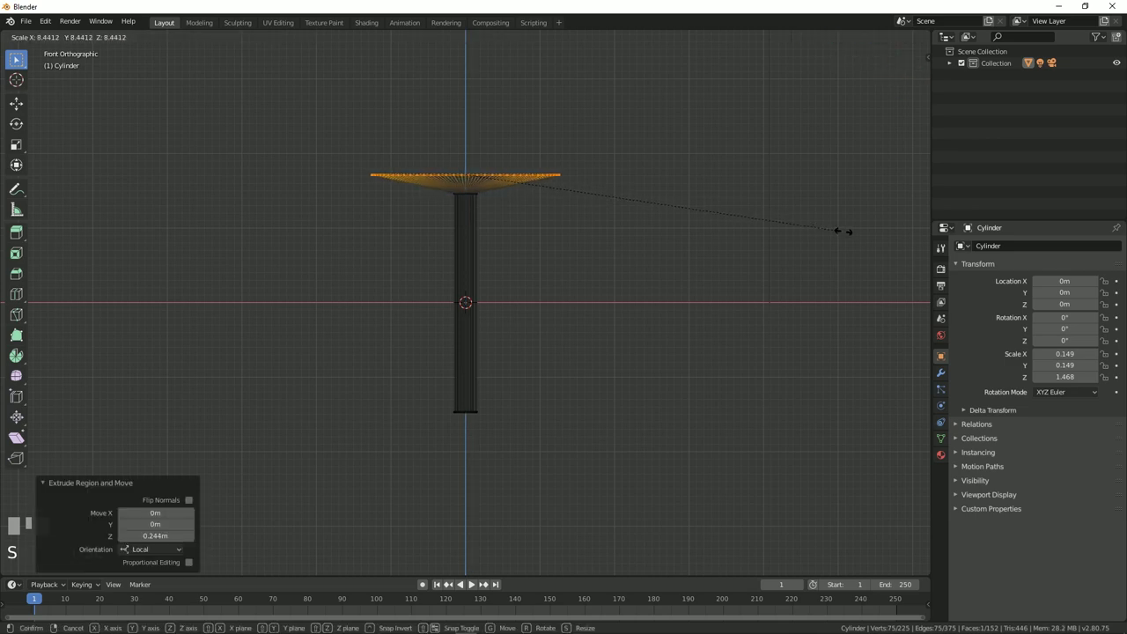
click(916, 234)
Extrude the flared top ring up about 0.19 m along Z to give the tabletop its thickness.
key(e)
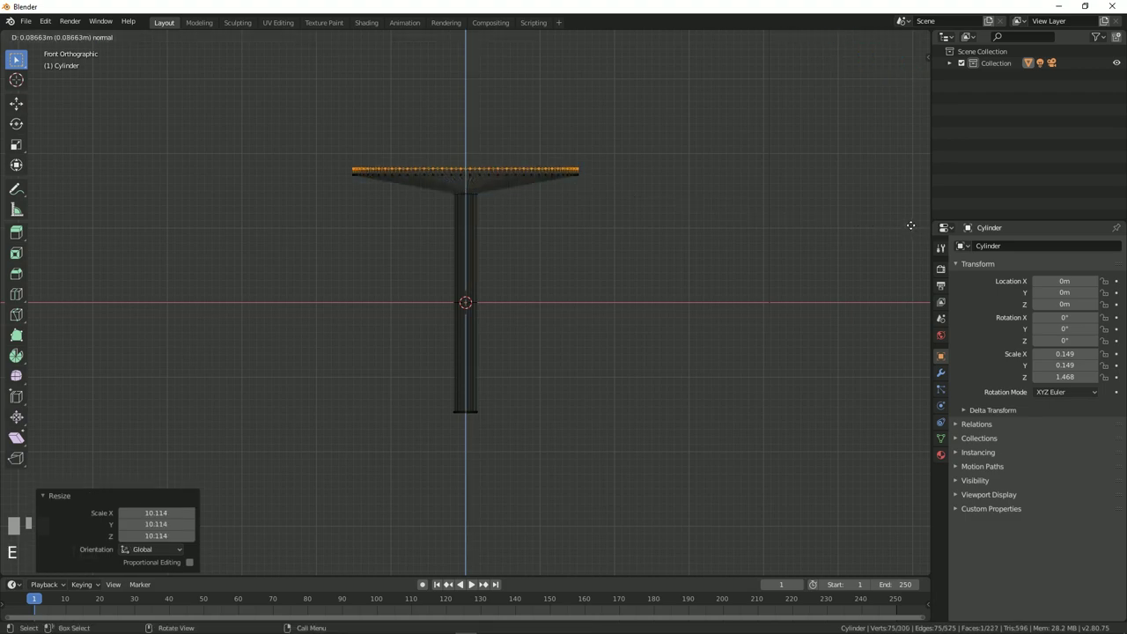
key(z)
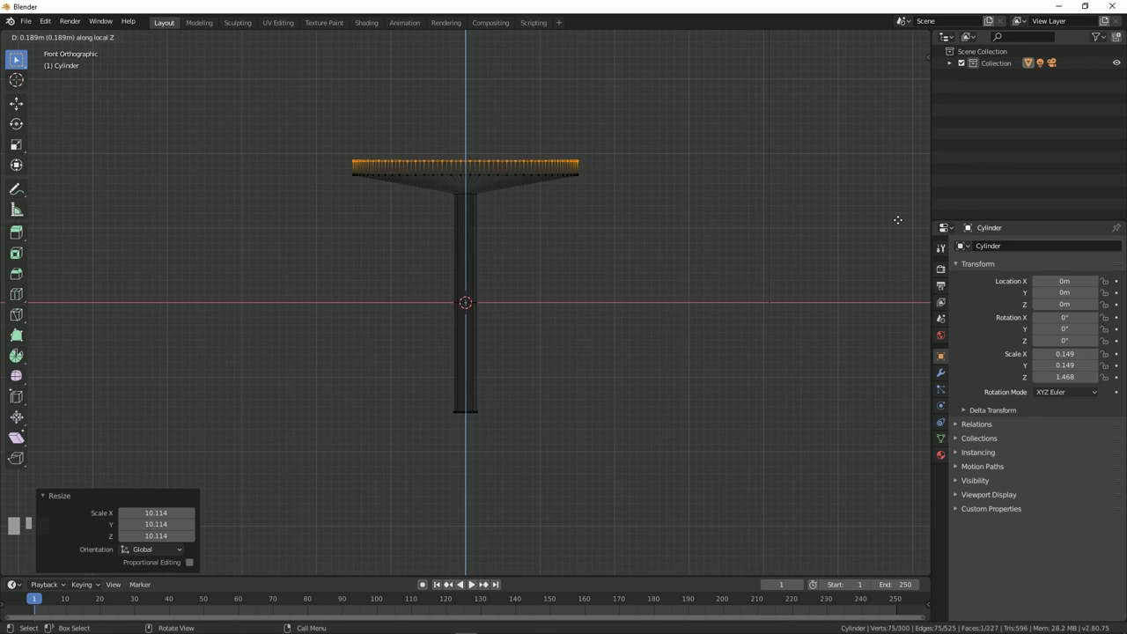
click(898, 223)
click(603, 385)
Extrude the post's bottom vertices down about 0.118 m and scale them about 2.428 times to flare the foot.
drag(527, 455, 425, 402)
key(e)
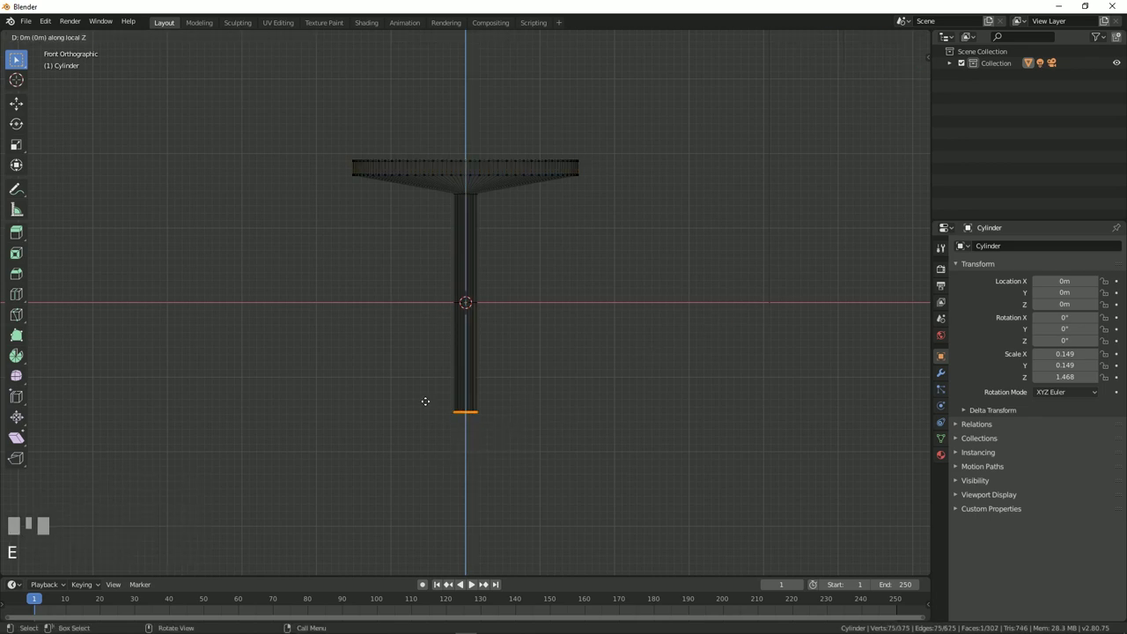
click(420, 410)
key(s)
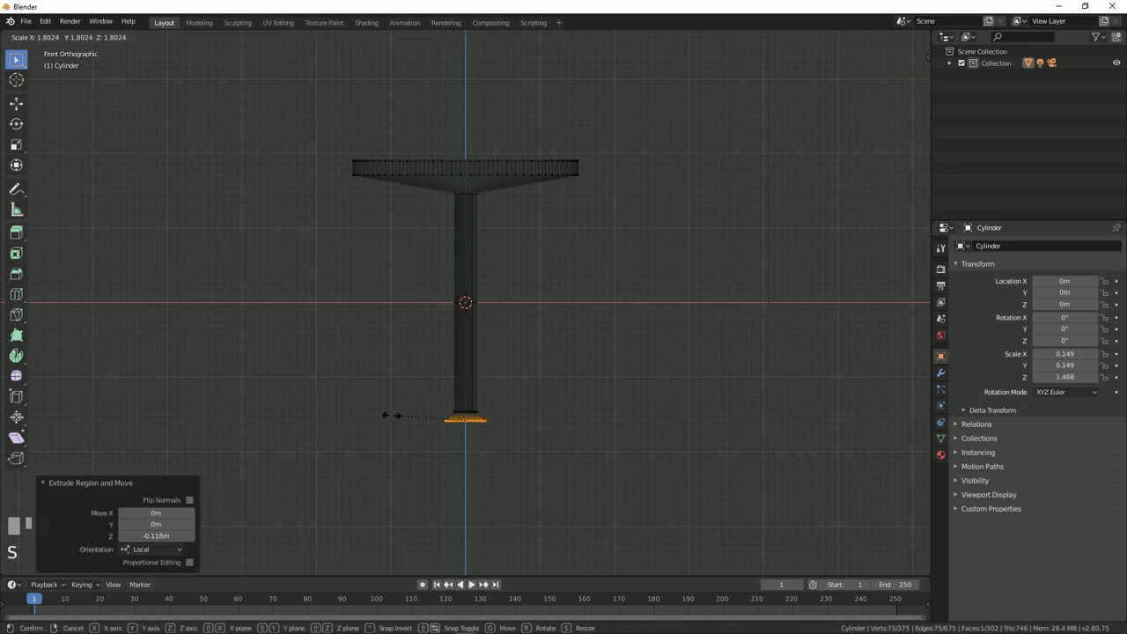
click(365, 417)
Extrude the flared foot ring straight down about 0.118 m to thicken the base.
key(e)
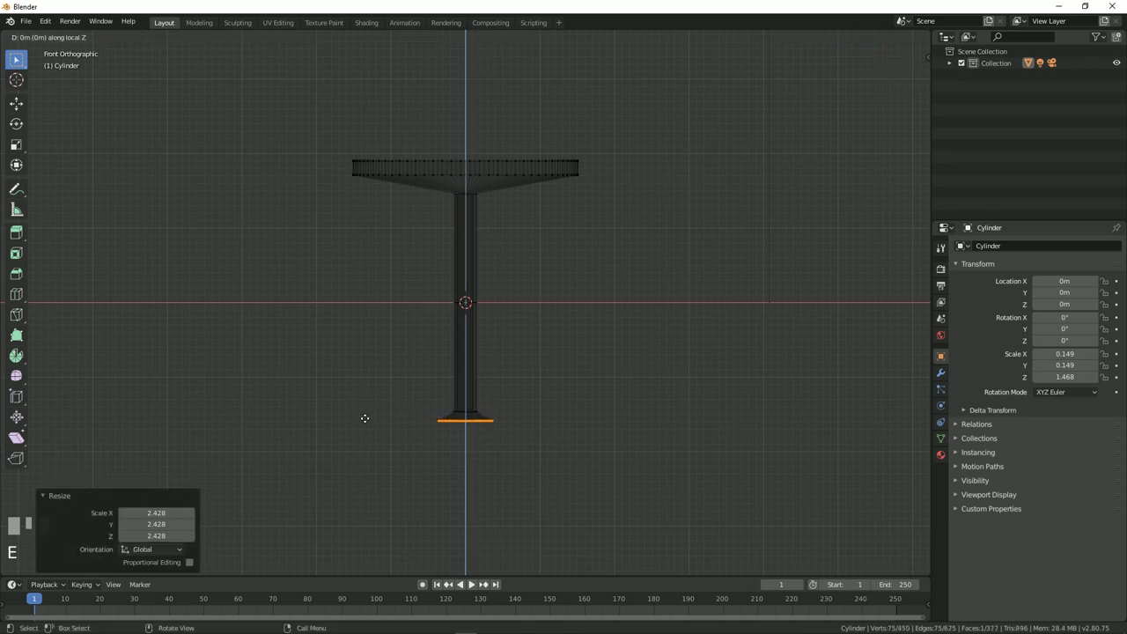
click(365, 424)
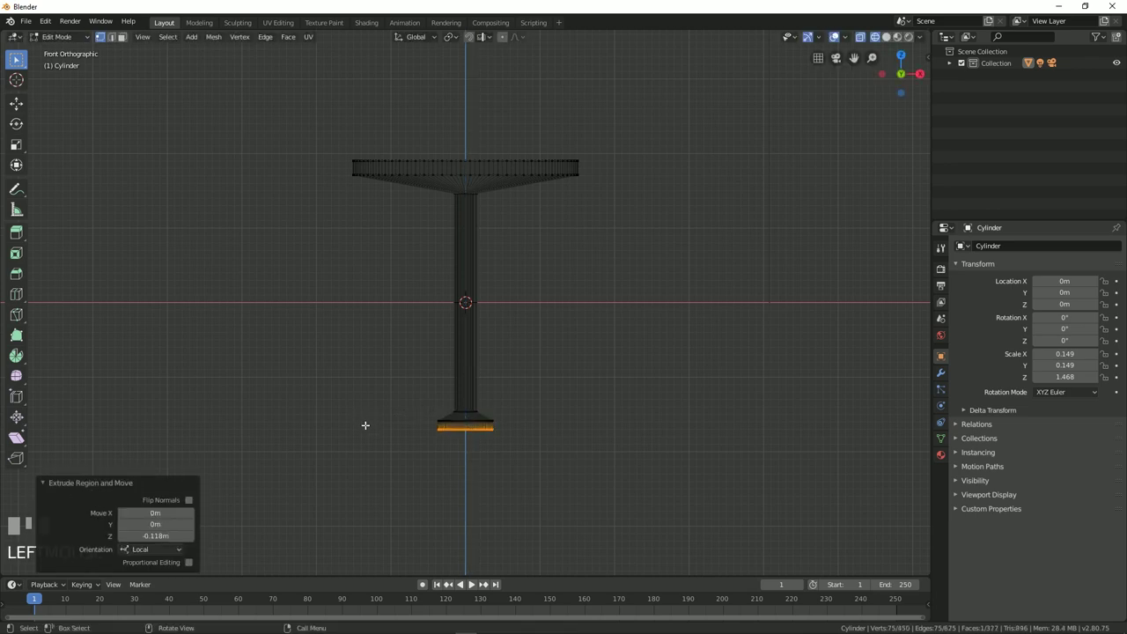
click(612, 405)
Bevel the tabletop's upper rim edges with one segment and a width of about 0.0546 m.
scroll(583, 206, up, 1)
shift+middle_drag(584, 206, 586, 307)
scroll(586, 304, up, 3)
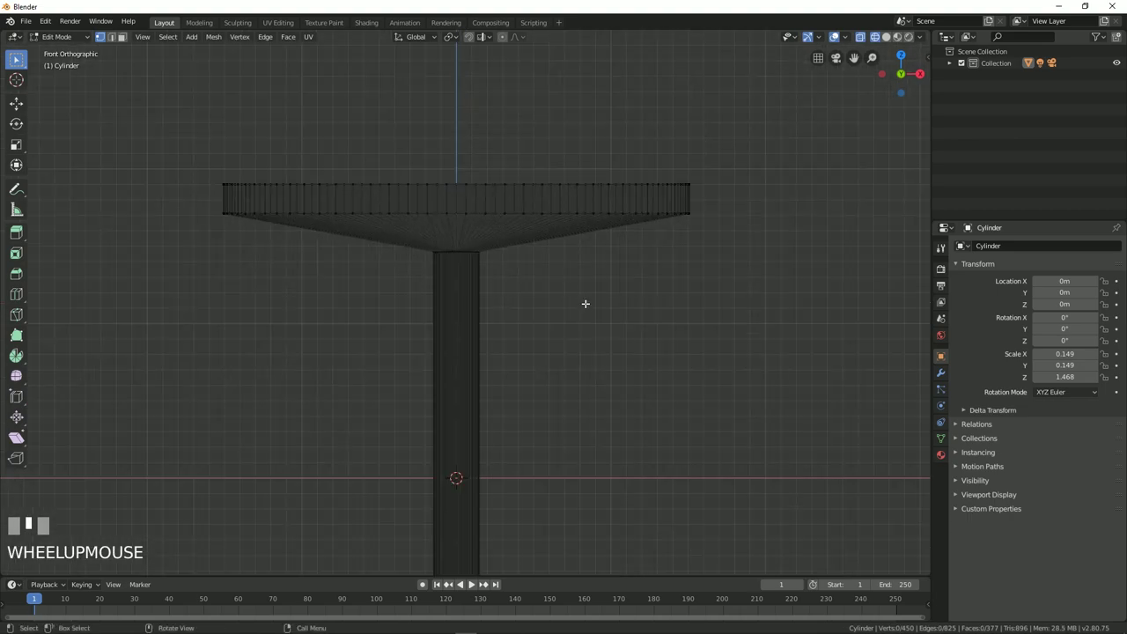
key(b)
drag(185, 161, 720, 191)
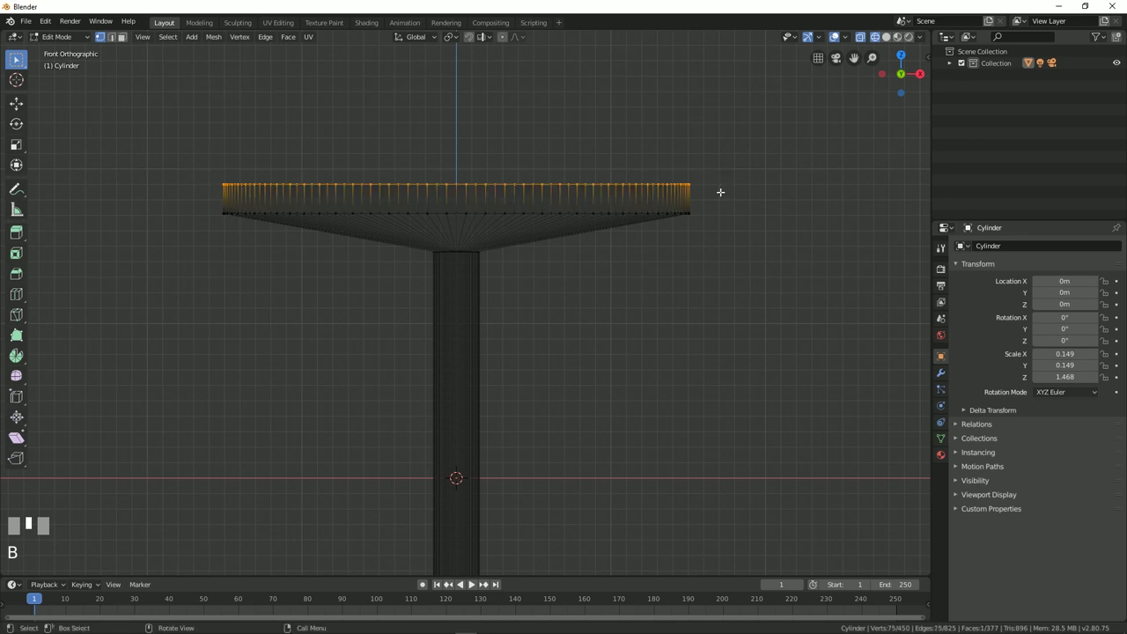
key(ctrl+b)
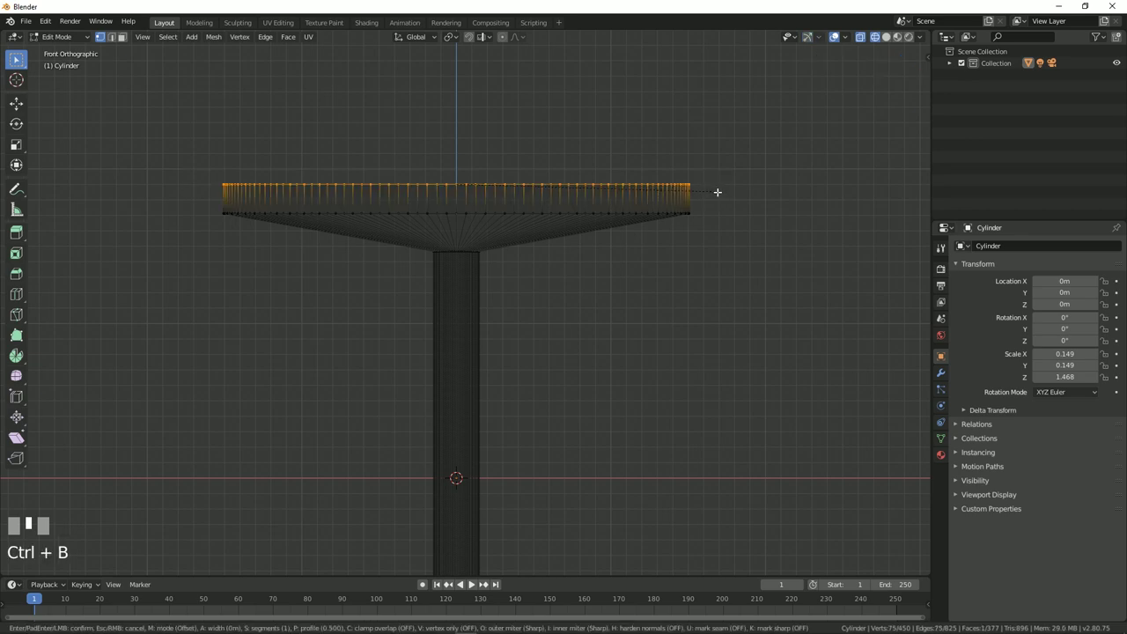
mouse_move(727, 197)
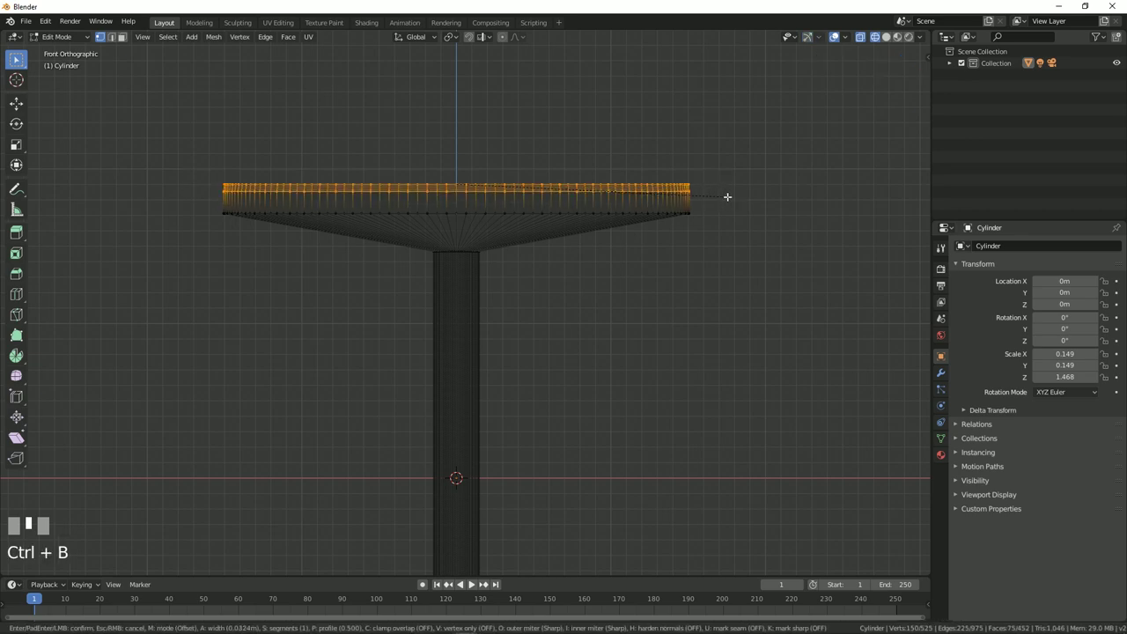
click(730, 197)
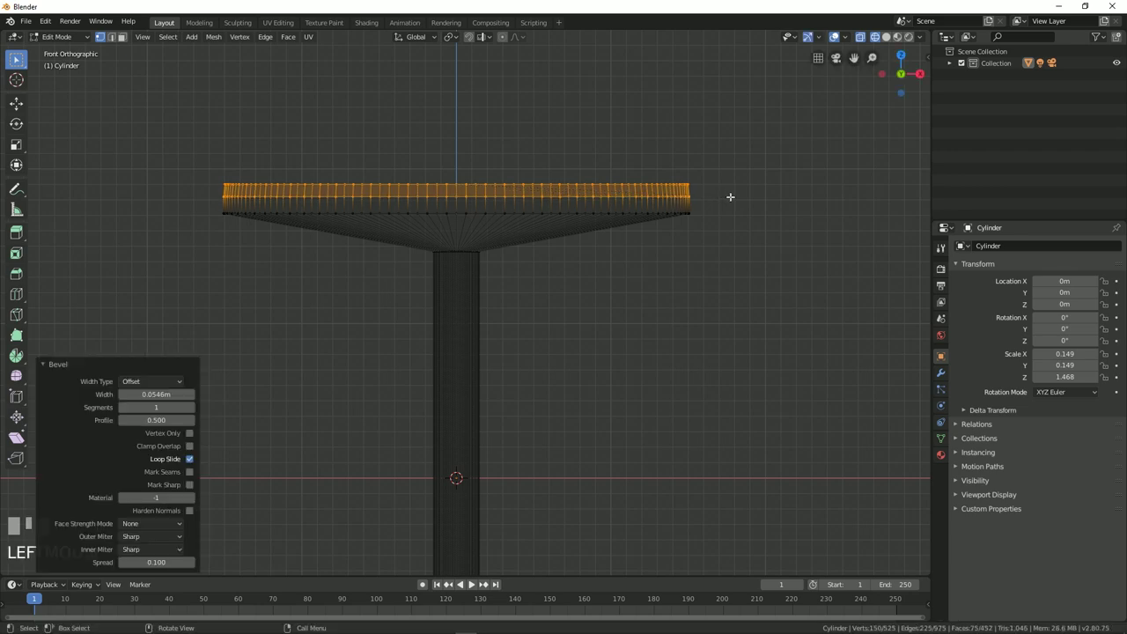
click(730, 197)
Scale the middle vertex ring of the tabletop's edge outward to about 1.05 to form a pointed rim.
scroll(769, 168, up, 1)
key(b)
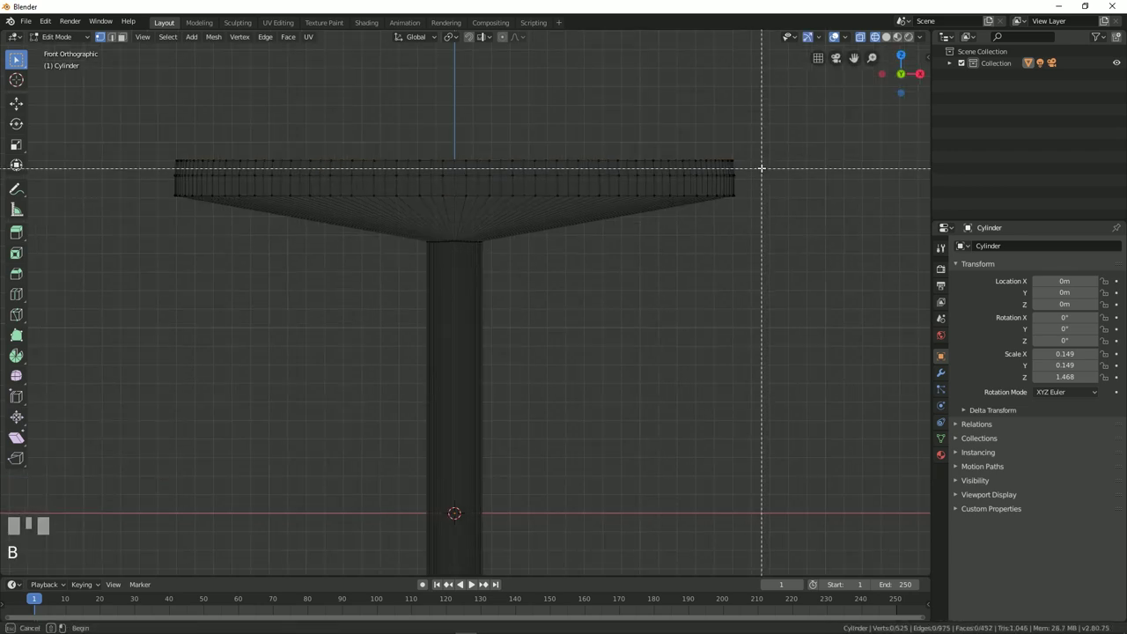
drag(763, 168, 158, 182)
key(s)
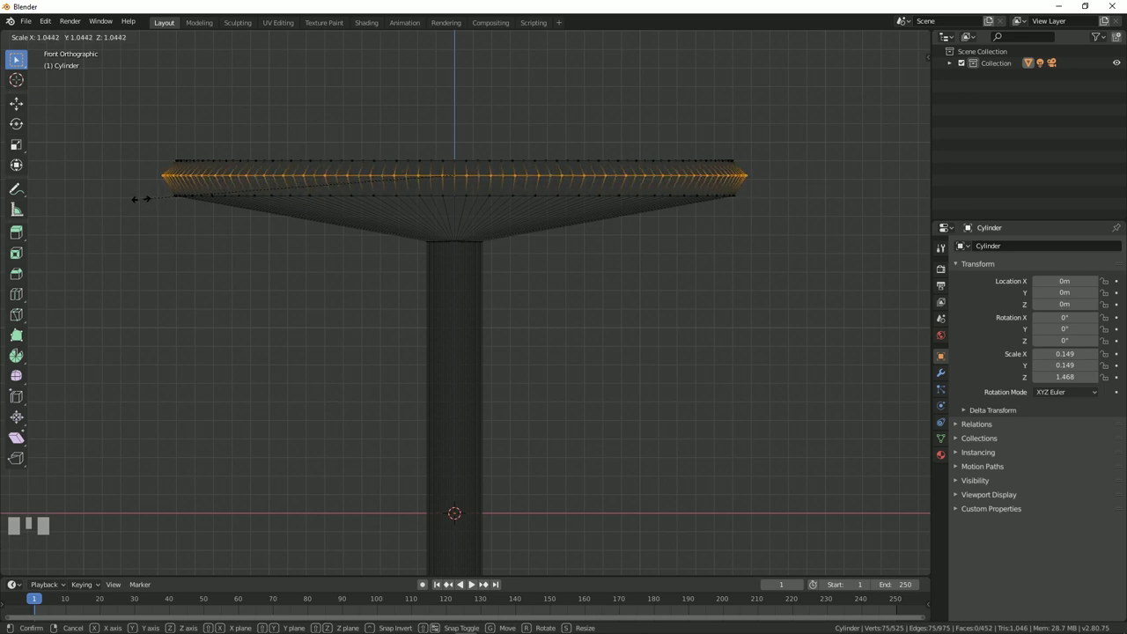
click(139, 197)
click(527, 259)
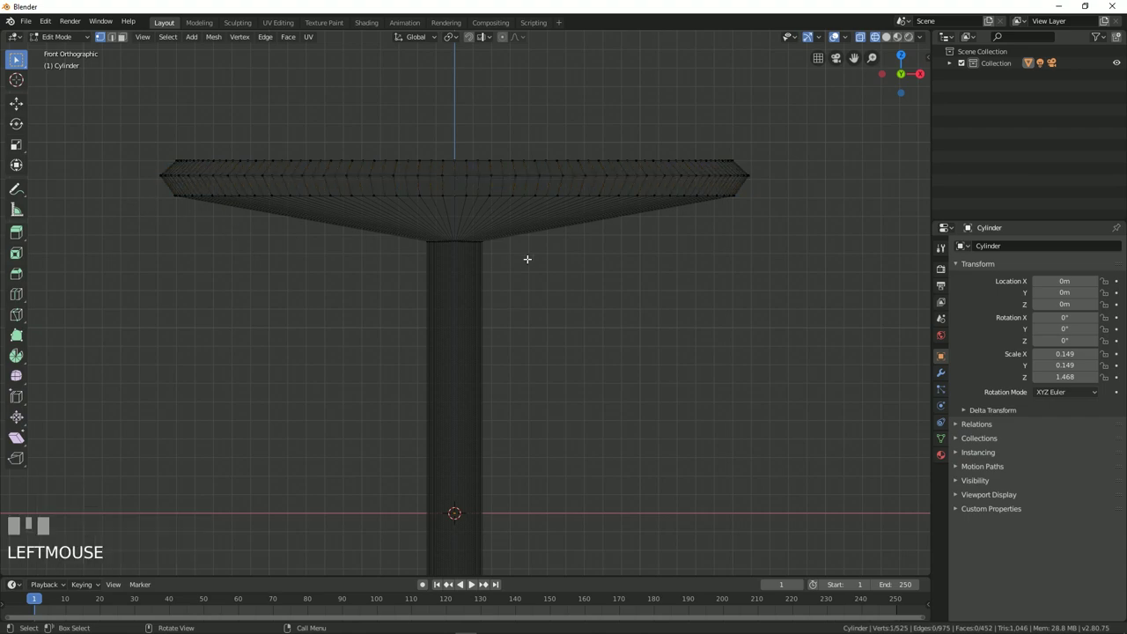
Return to Object Mode with solid shading and inspect the whole round table in perspective.
key(Tab)
click(891, 37)
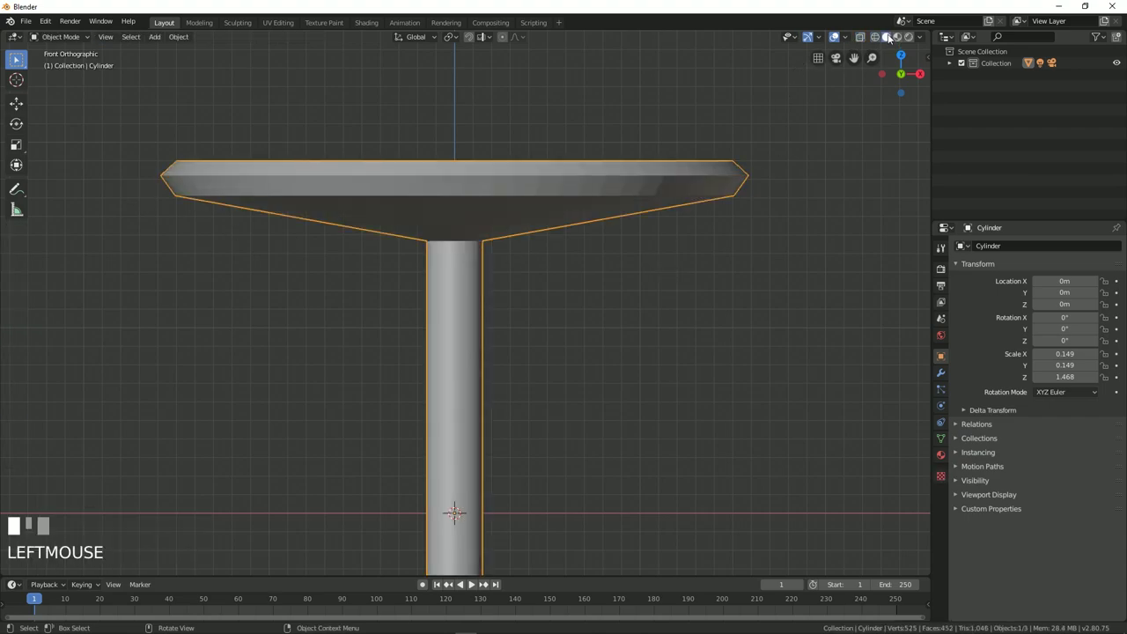
click(715, 318)
scroll(701, 336, down, 6)
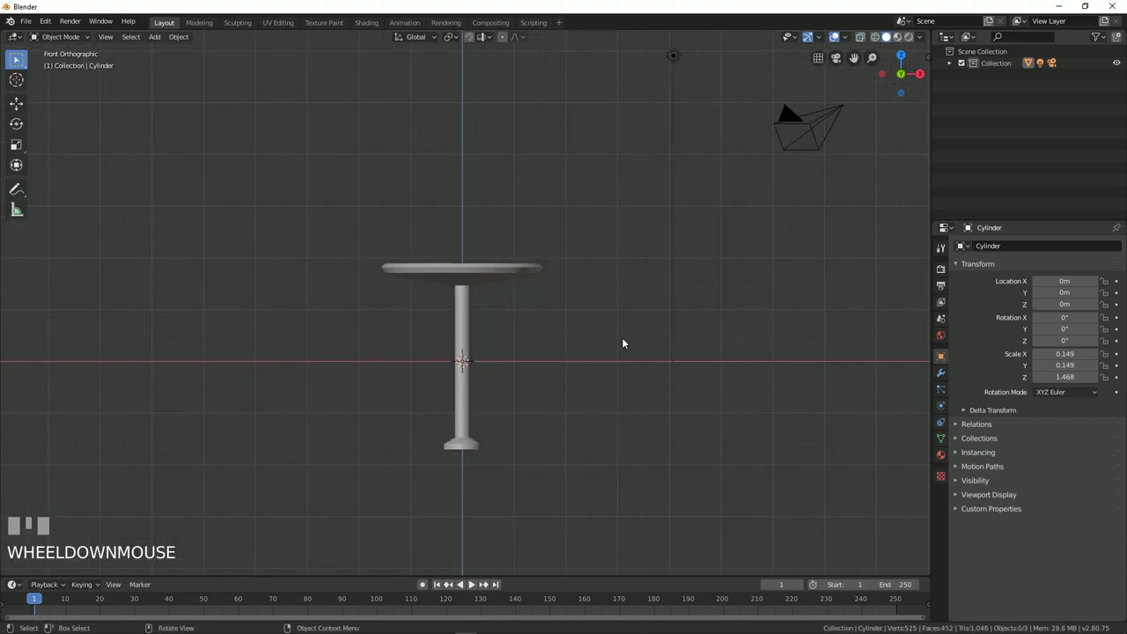
middle_drag(621, 344, 667, 343)
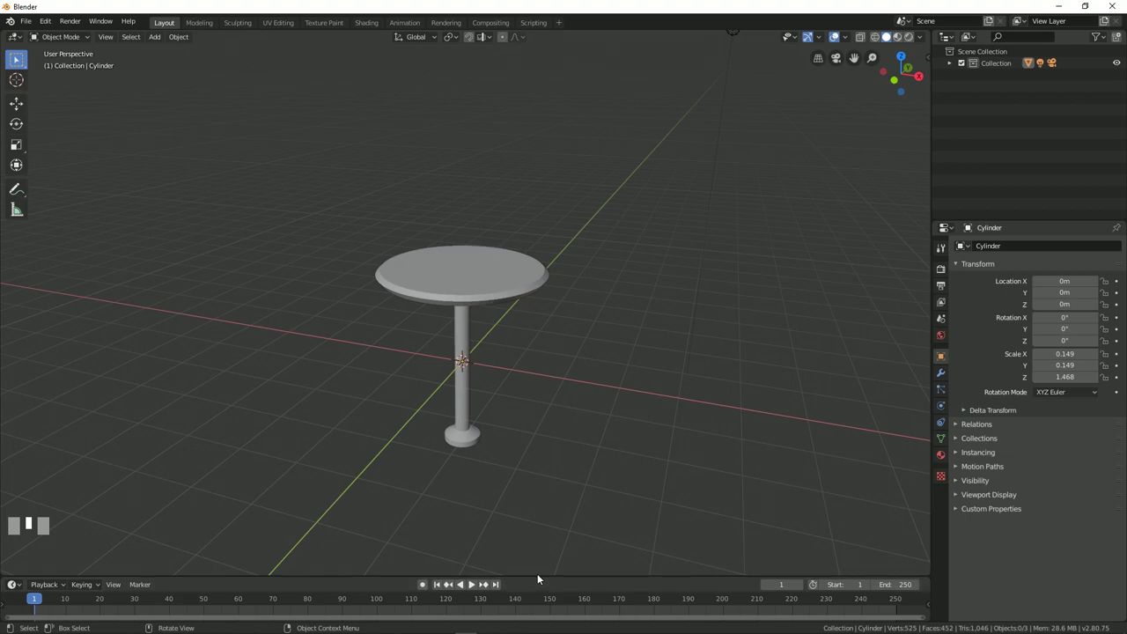
Enlarge the timeline area and turn it into a Shader Editor.
drag(537, 575, 528, 426)
click(13, 430)
click(38, 551)
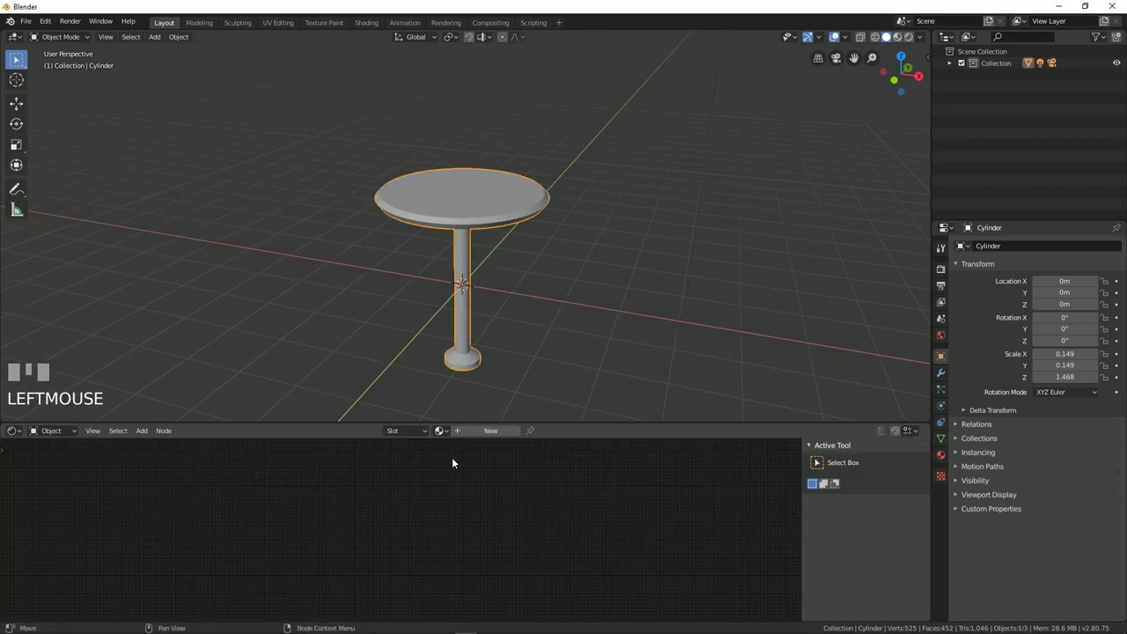
Create a new node-based material for the selected table.
click(490, 431)
scroll(480, 506, up, 2)
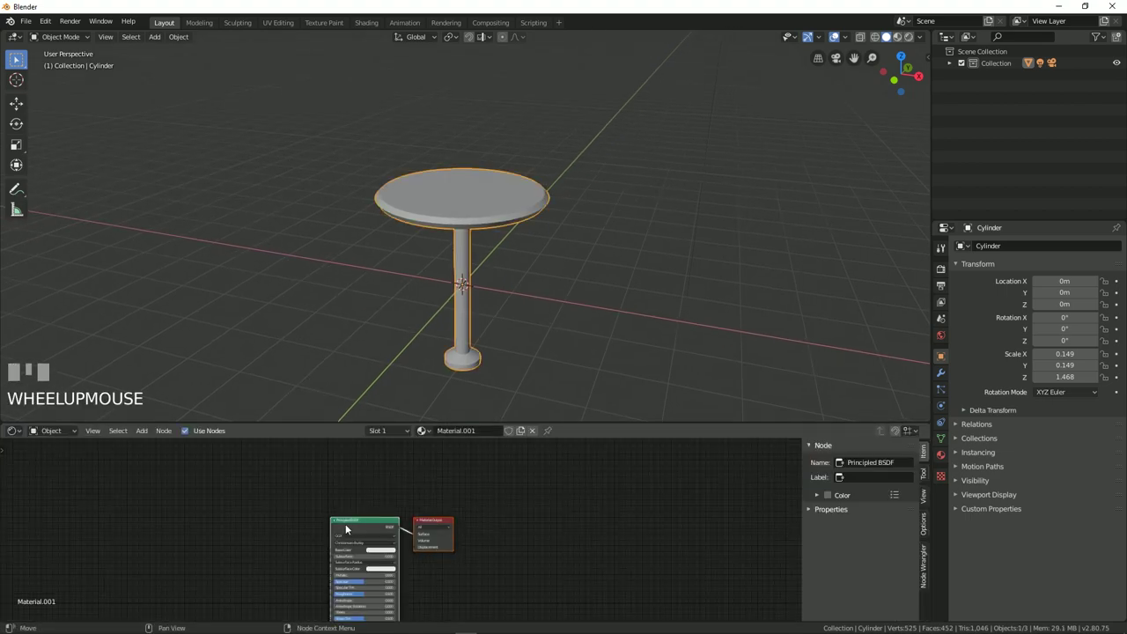
drag(352, 453, 466, 490)
Add a Noise Texture node in the empty space beside the Principled BSDF.
key(shift+a)
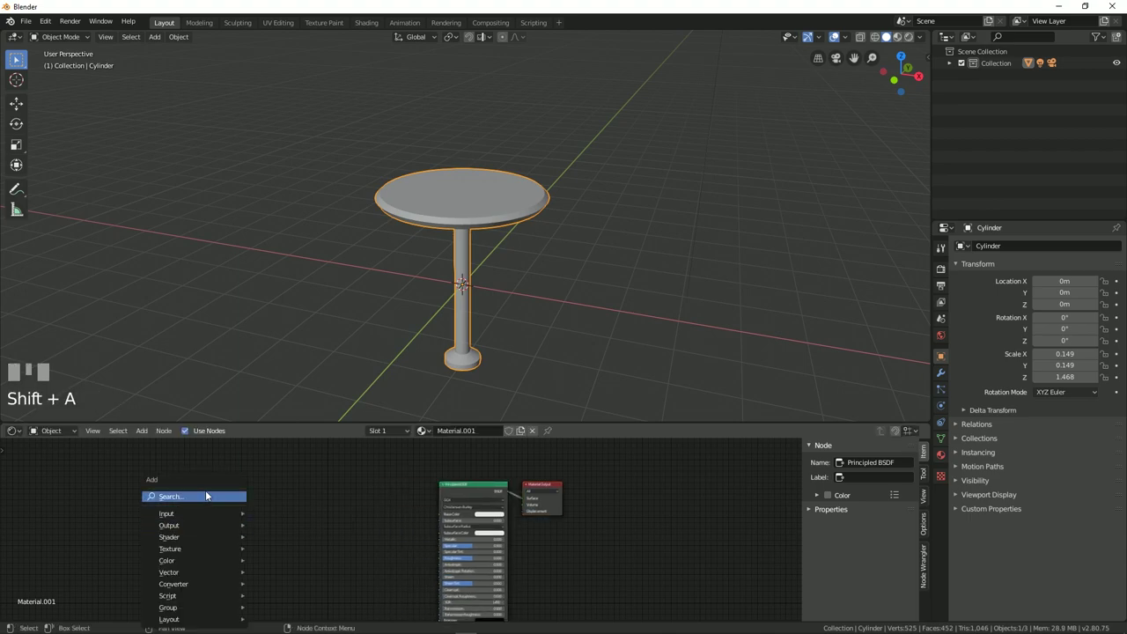
click(204, 496)
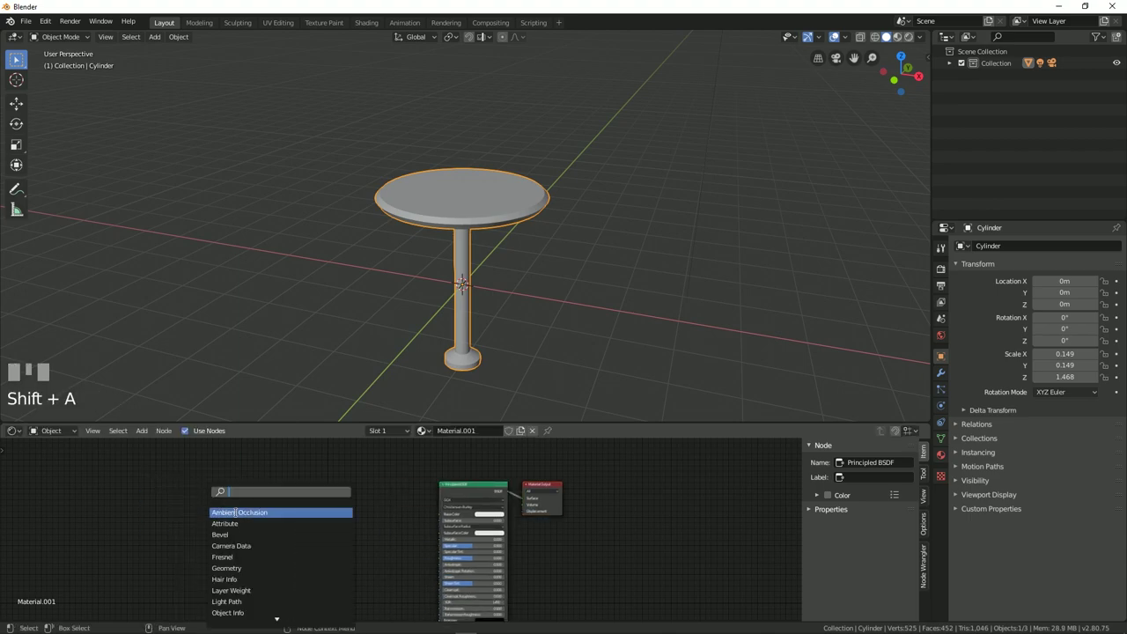
text(noi)
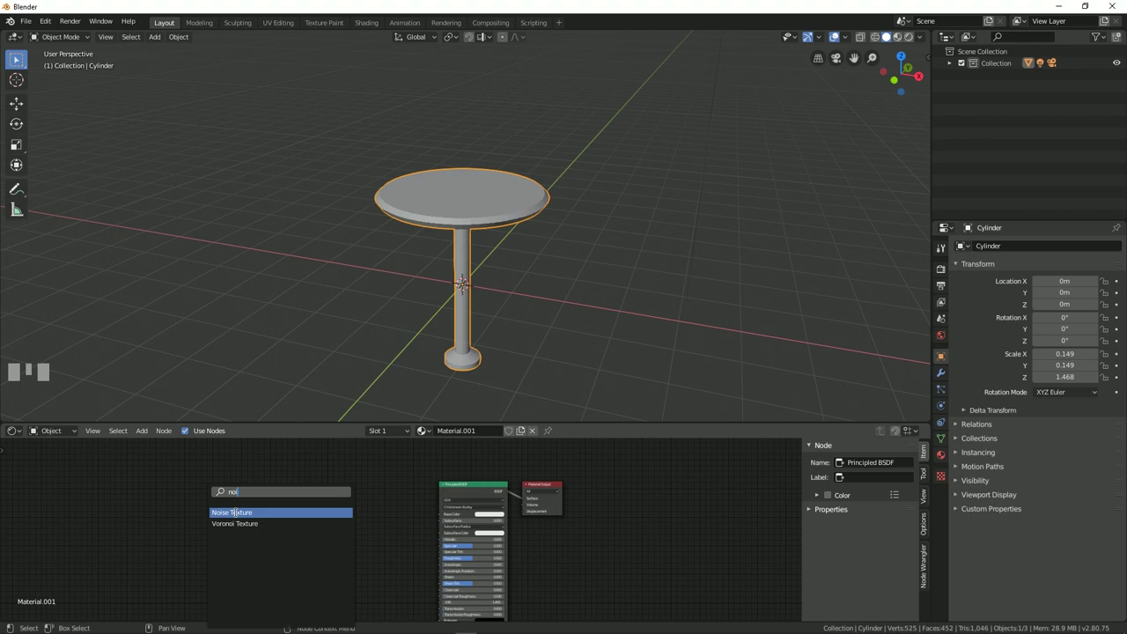
click(233, 513)
click(308, 554)
Add a ColorRamp node before the Principled BSDF and place the Noise Texture node in front of it.
key(shift+a)
mouse_move(269, 512)
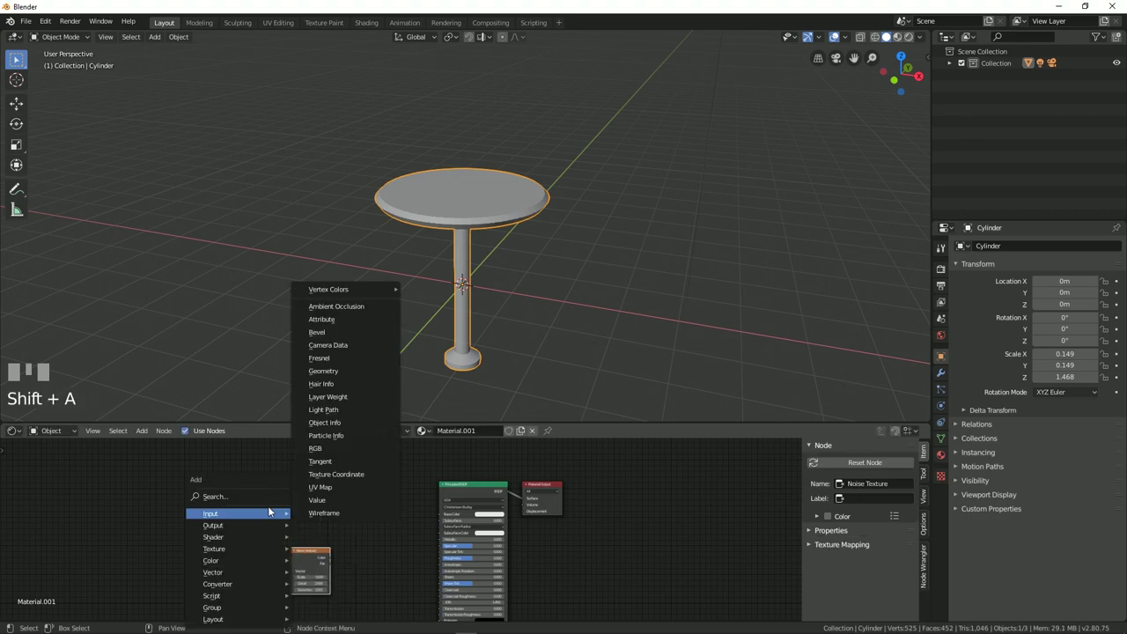
click(238, 496)
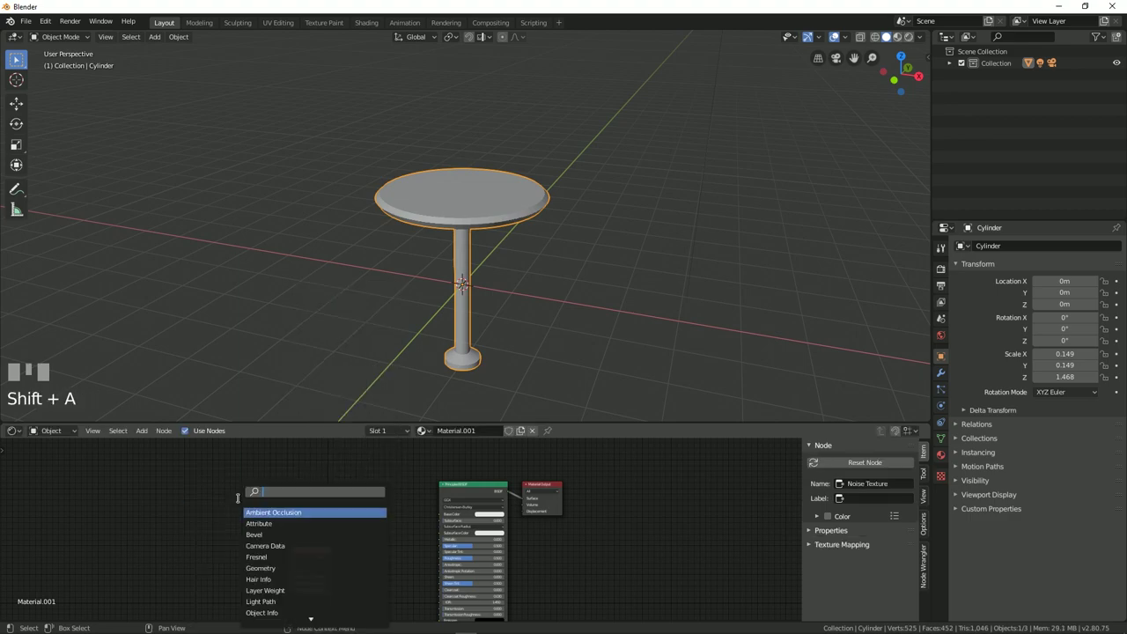
text(ramp)
key(Return)
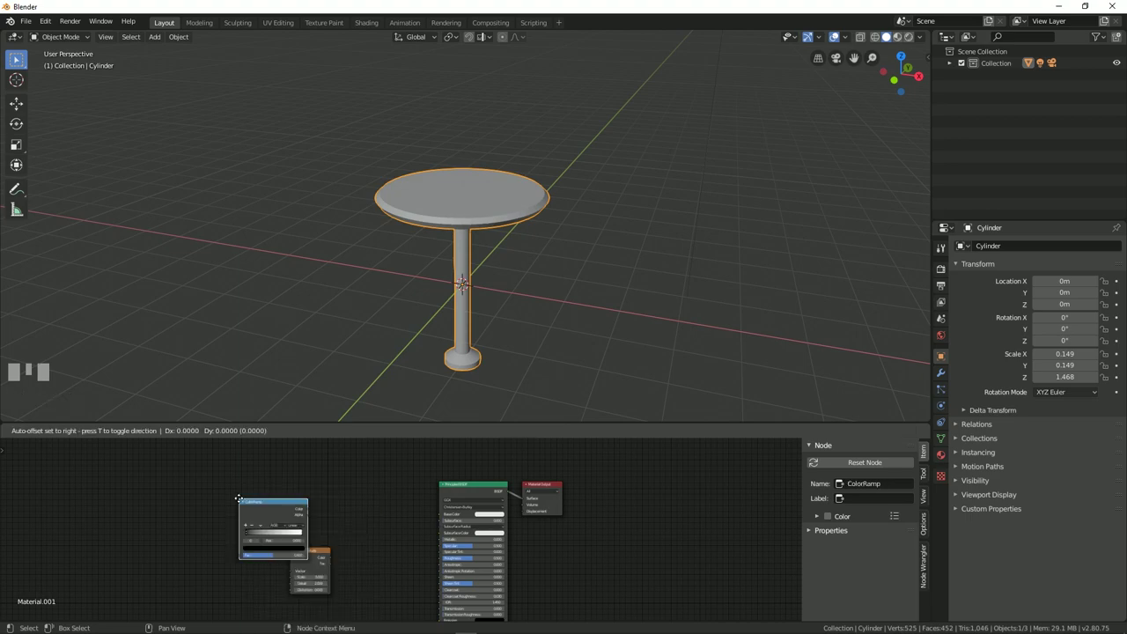
click(334, 489)
drag(315, 553, 265, 519)
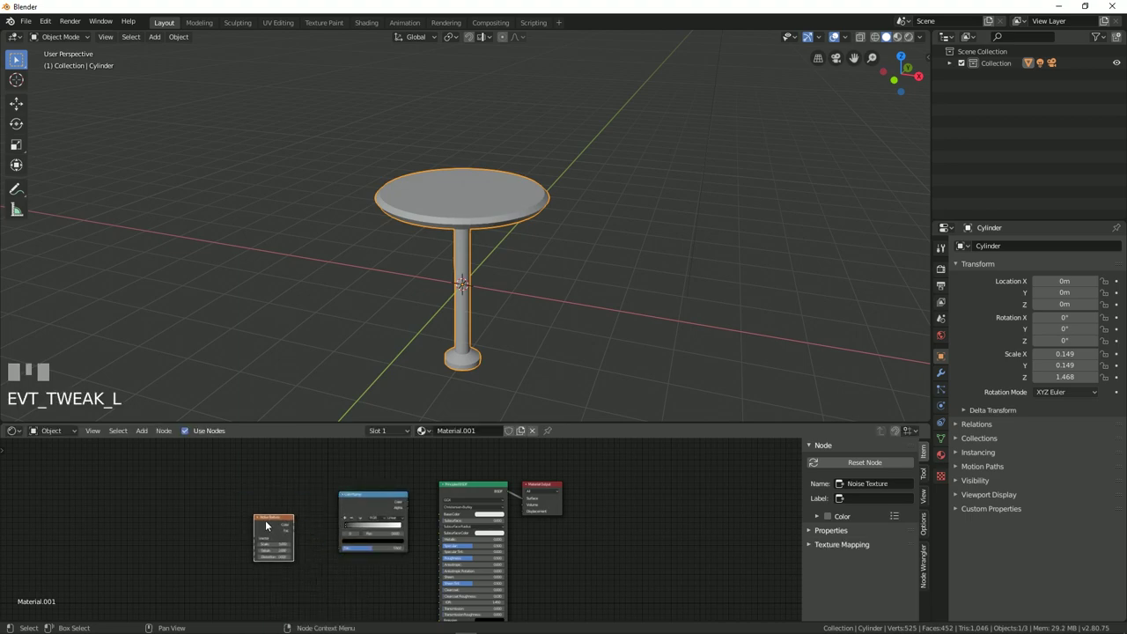
Link the Noise Texture's Color to the ColorRamp's Fac, and the ColorRamp's Color to the Principled BSDF's Base Color.
scroll(298, 535, up, 2)
scroll(297, 536, up, 2)
drag(150, 518, 259, 578)
drag(147, 520, 254, 574)
drag(416, 463, 490, 495)
scroll(298, 488, down, 4)
drag(195, 507, 234, 515)
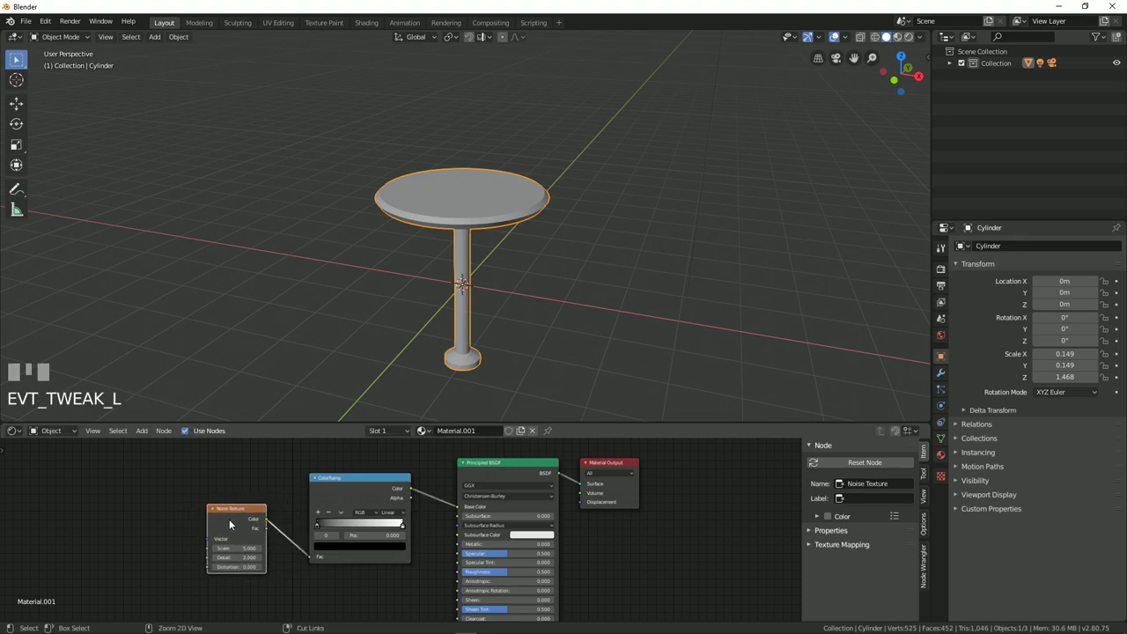
Add a Mapping node before the Noise Texture and link its Vector output to the texture's Vector input.
key(ctrl+t)
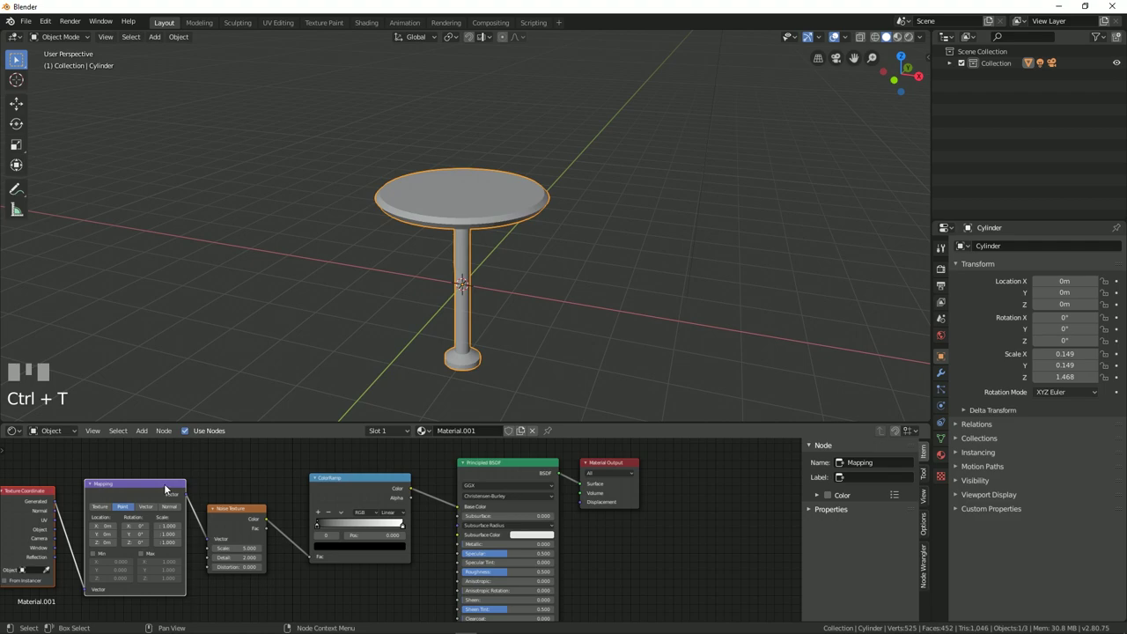
key(ctrl+z)
click(45, 531)
key(shift+a)
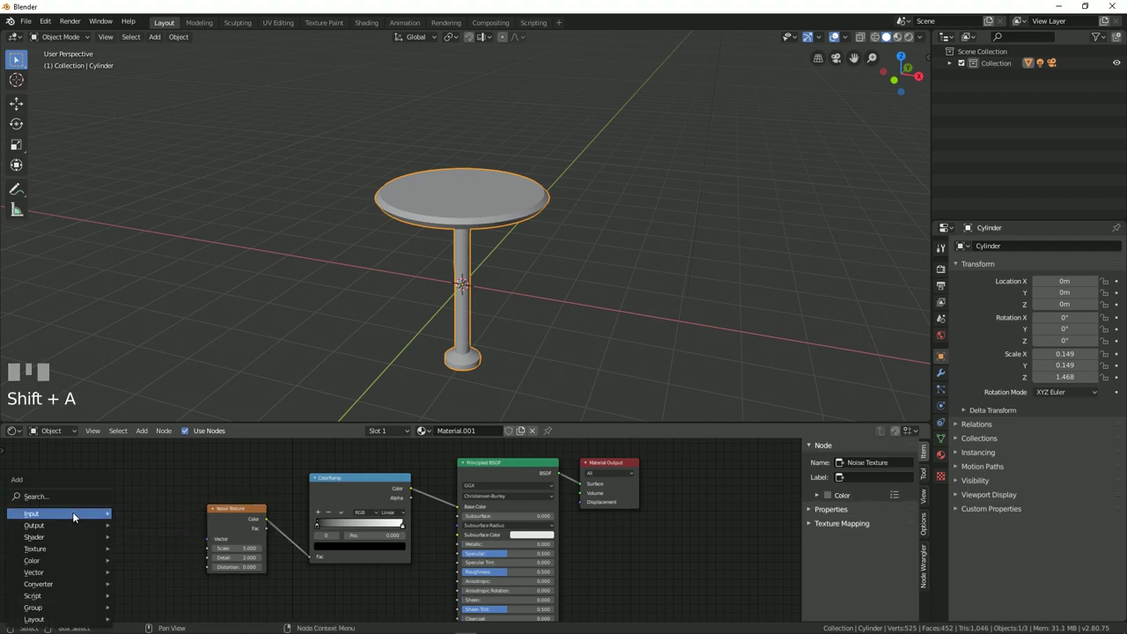
click(73, 497)
text(mapp)
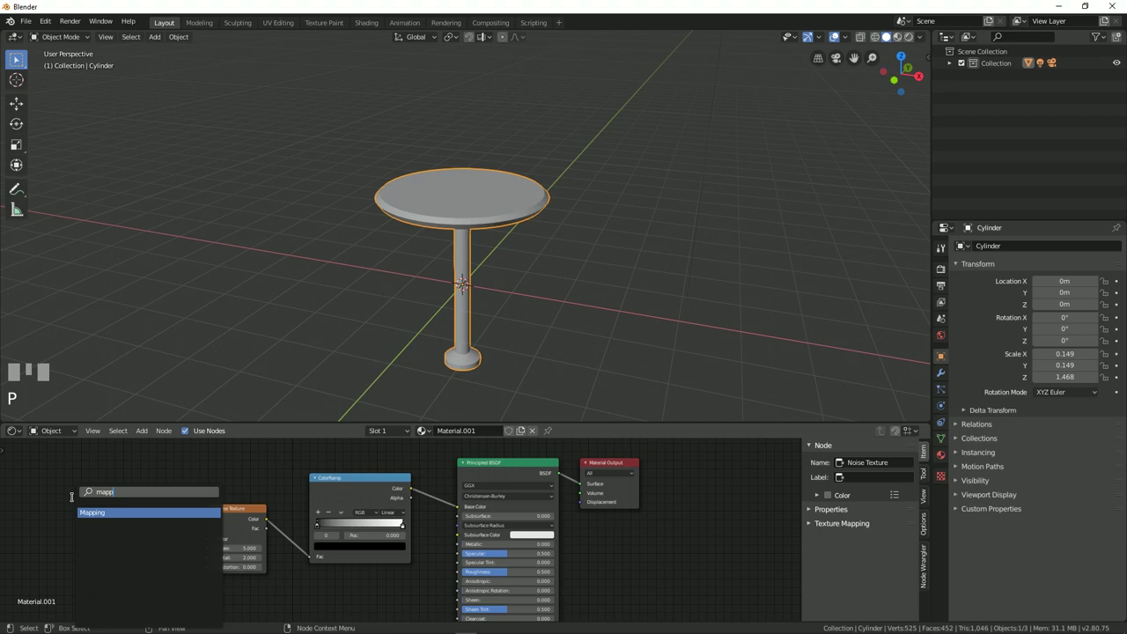
key(Return)
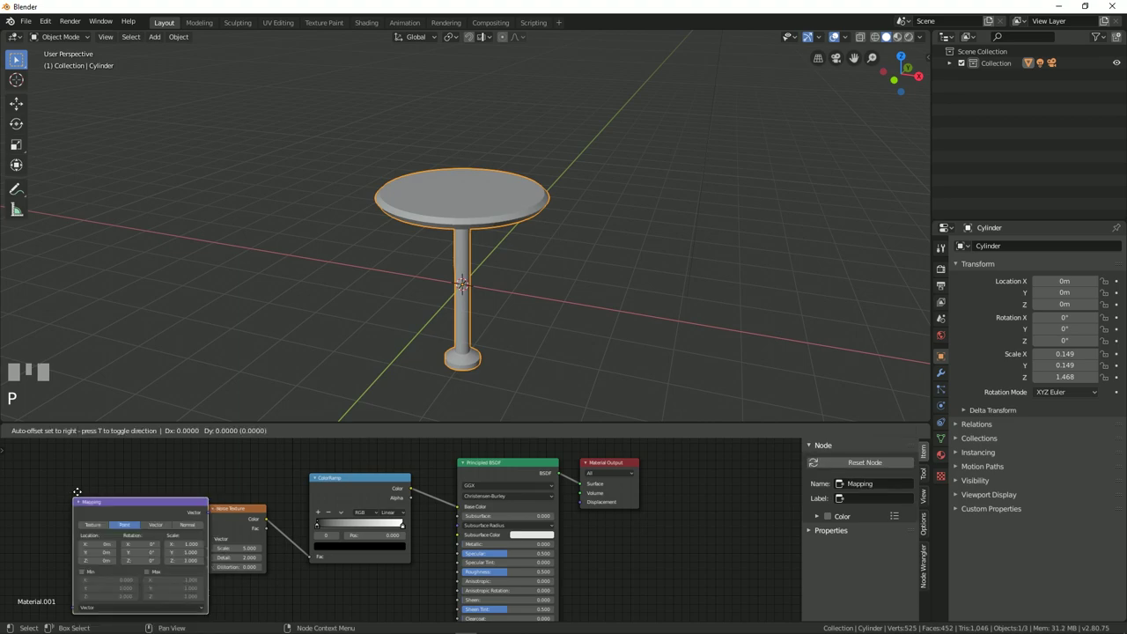
click(38, 465)
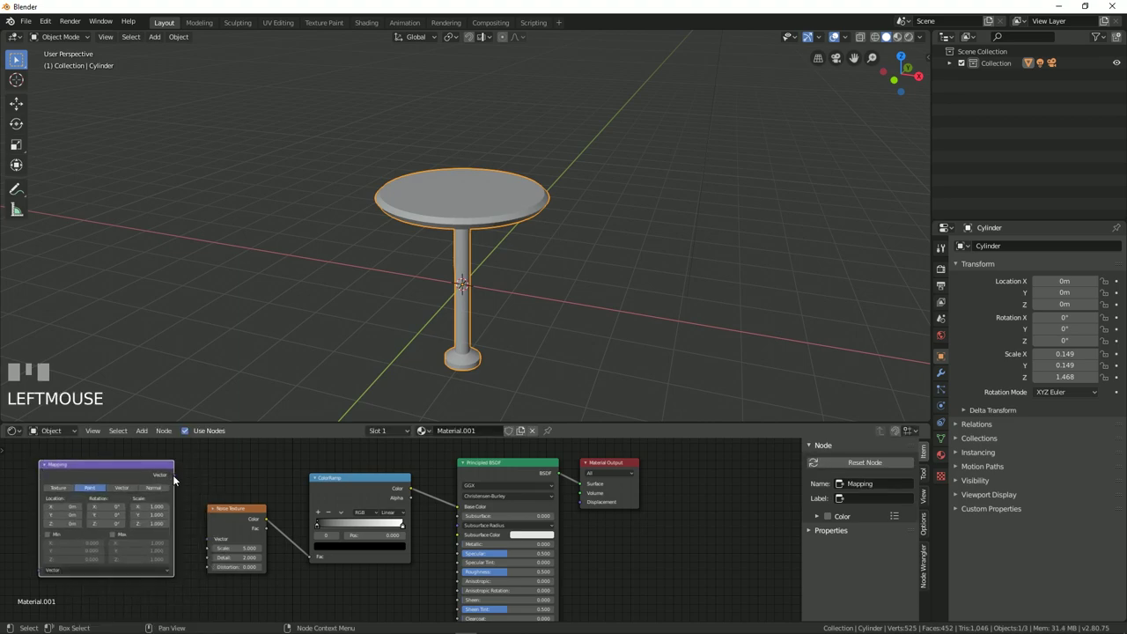
drag(174, 478, 214, 546)
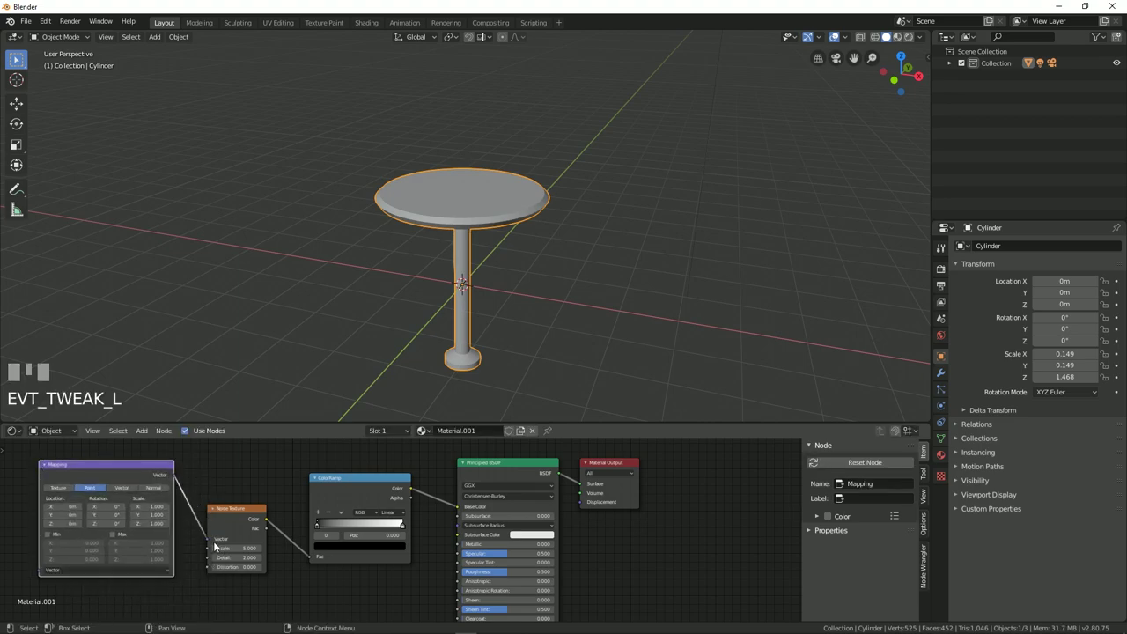
Add a Texture Coordinate node, link its Generated output to the Mapping node's Vector input, and space out the Noise Texture node.
key(shift+a)
click(79, 472)
text(te)
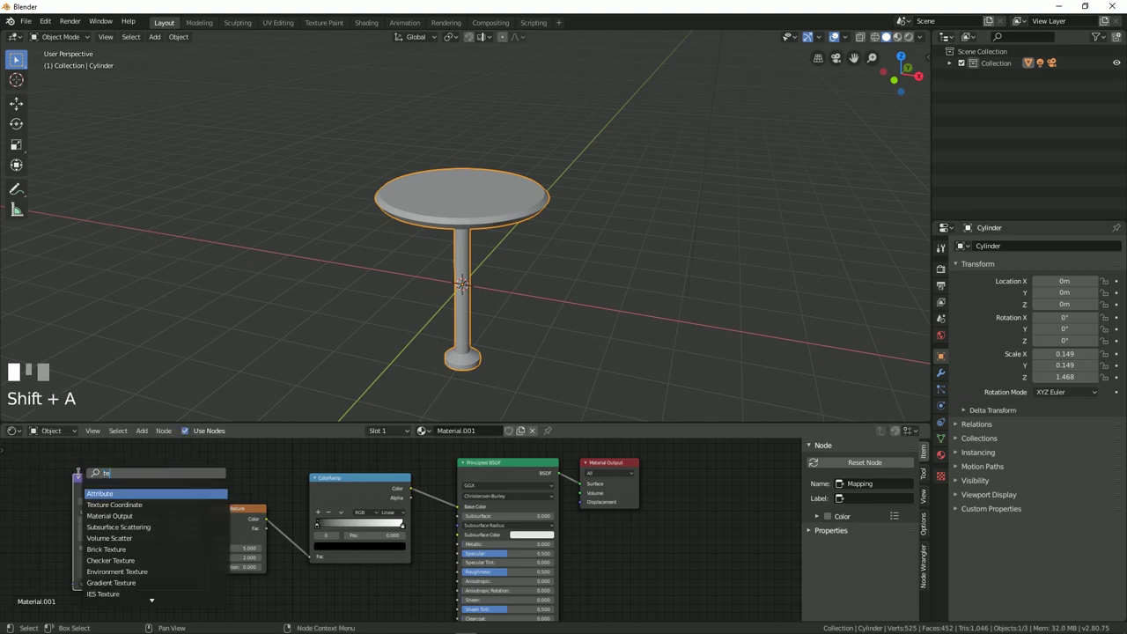
text(x)
key(Return)
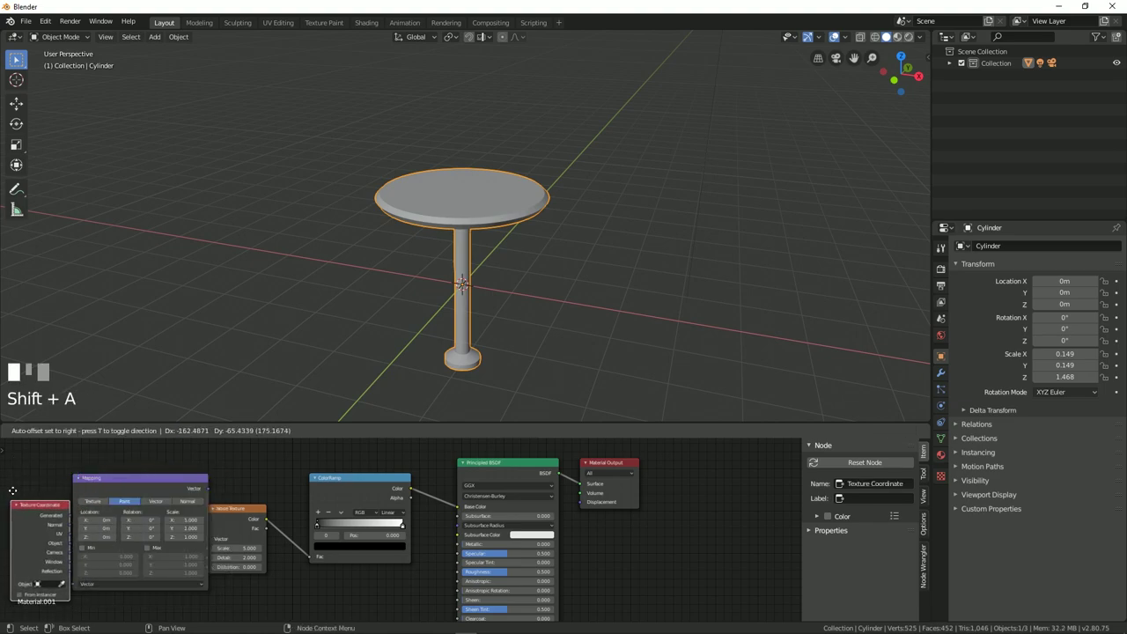
click(7, 477)
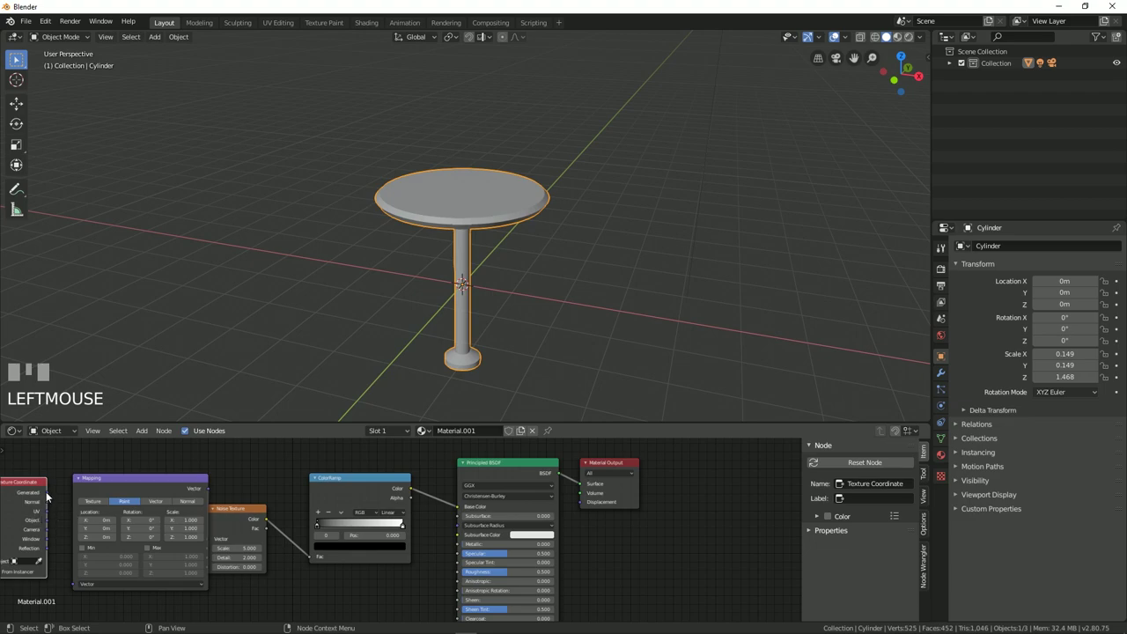
drag(46, 495, 73, 584)
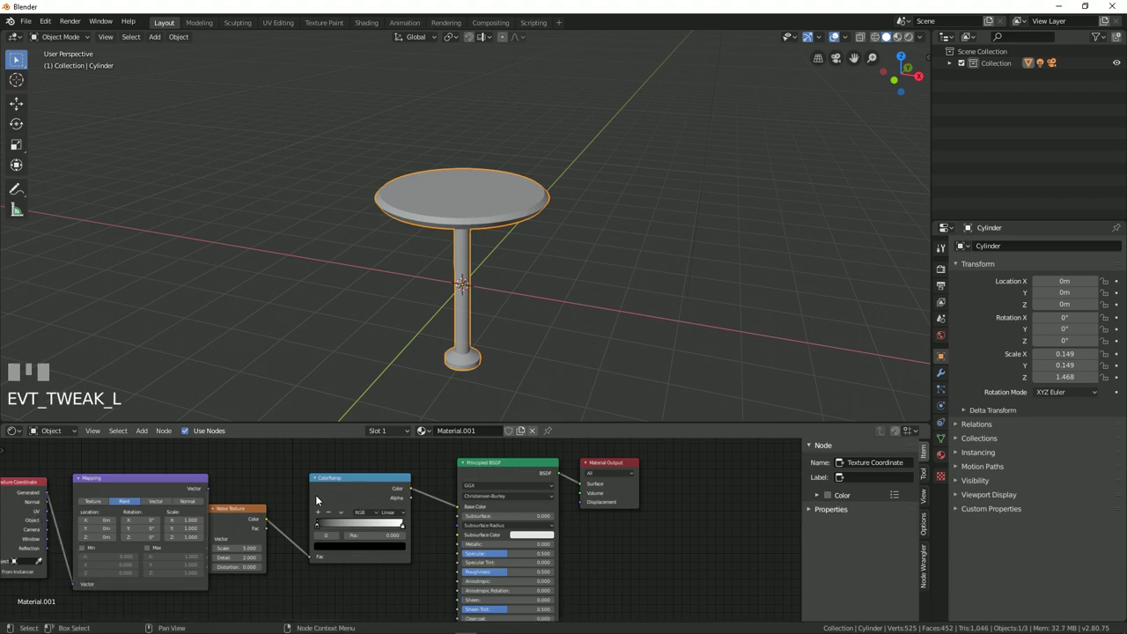
click(243, 509)
drag(244, 509, 263, 495)
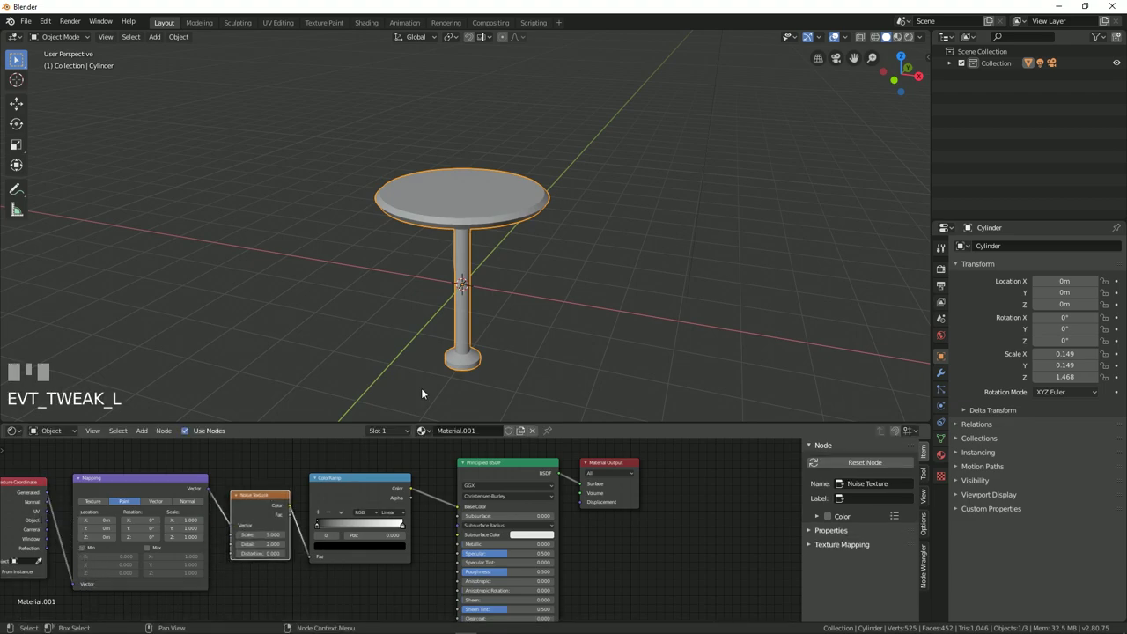
Switch to rendered shading and move the ColorRamp's black stop to about 0.36 and its white stop to about 0.8.
click(909, 37)
scroll(578, 194, up, 2)
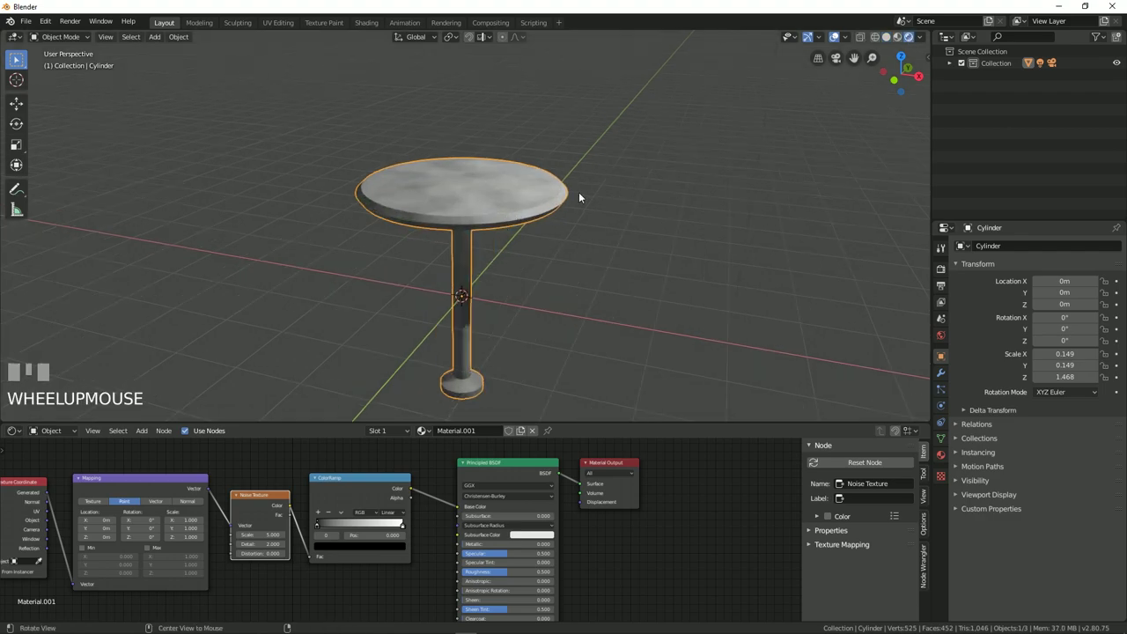
mouse_move(578, 194)
middle_down()
mouse_move(561, 228)
mouse_move(537, 220)
middle_up()
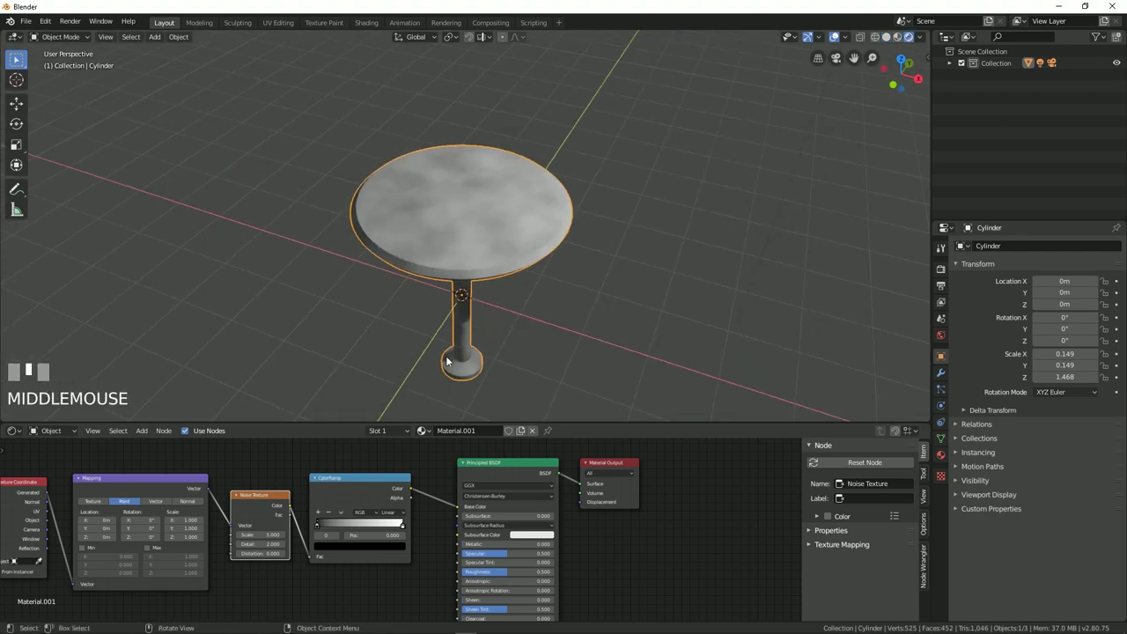
drag(317, 526, 349, 519)
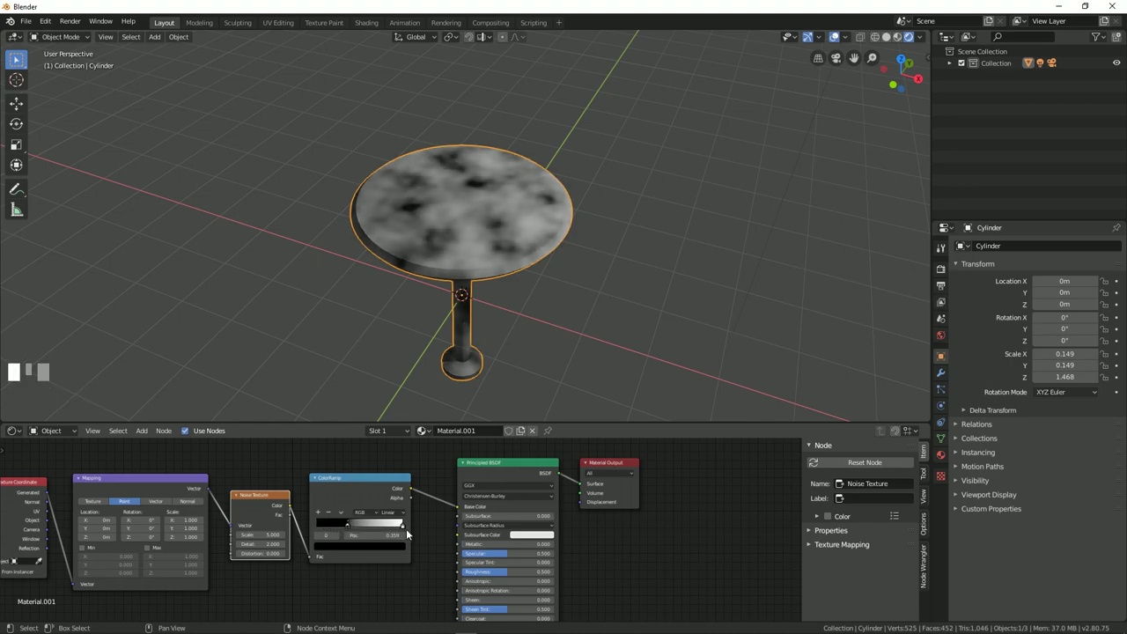
drag(403, 529, 393, 531)
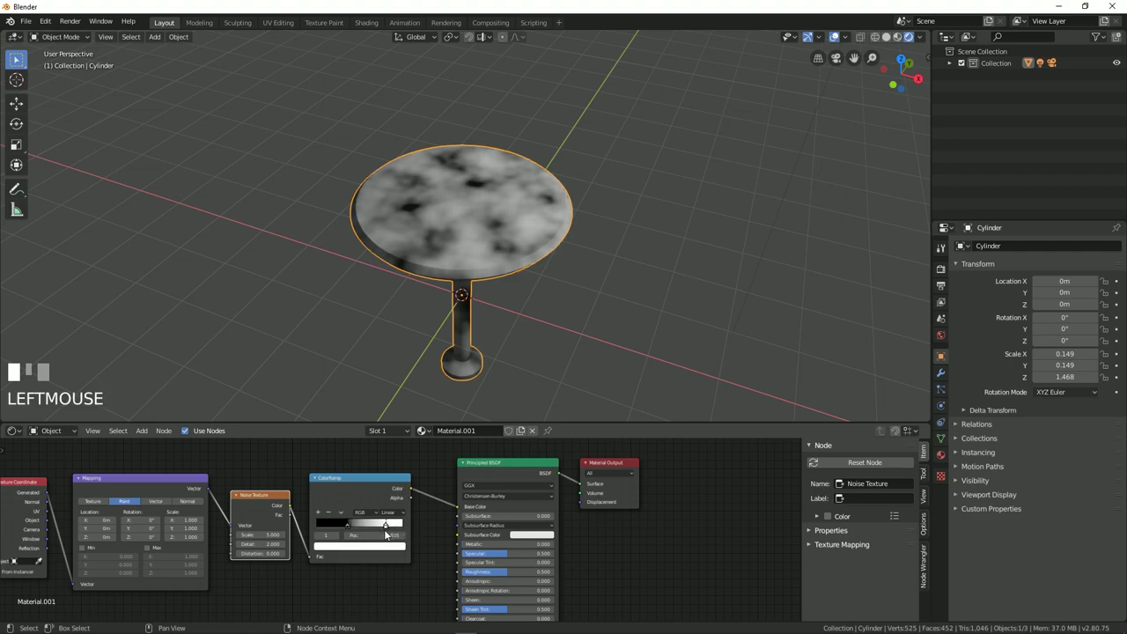
Recolour the ColorRamp's white stop to a darkened orange with hue about 0.08 and saturation about 0.84.
click(382, 550)
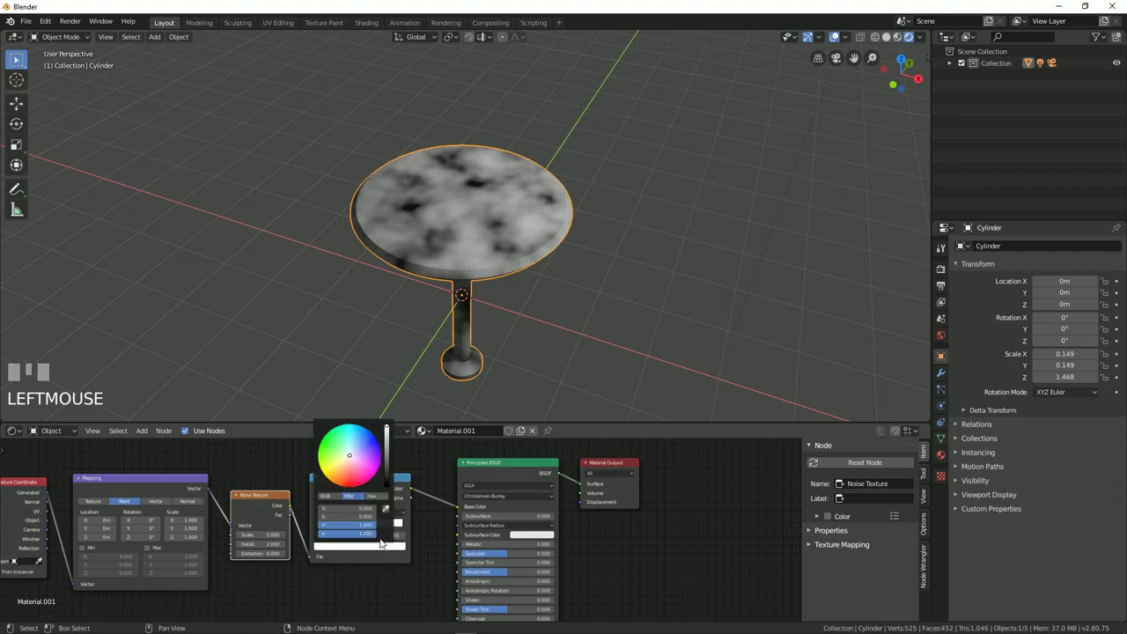
drag(348, 458, 334, 482)
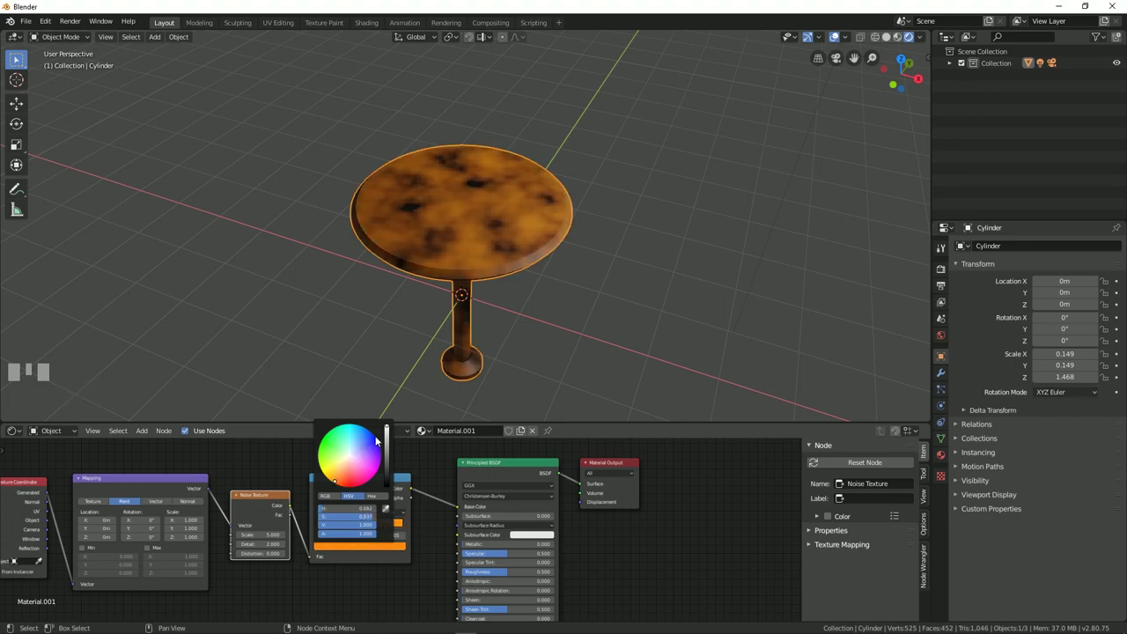
drag(386, 430, 386, 445)
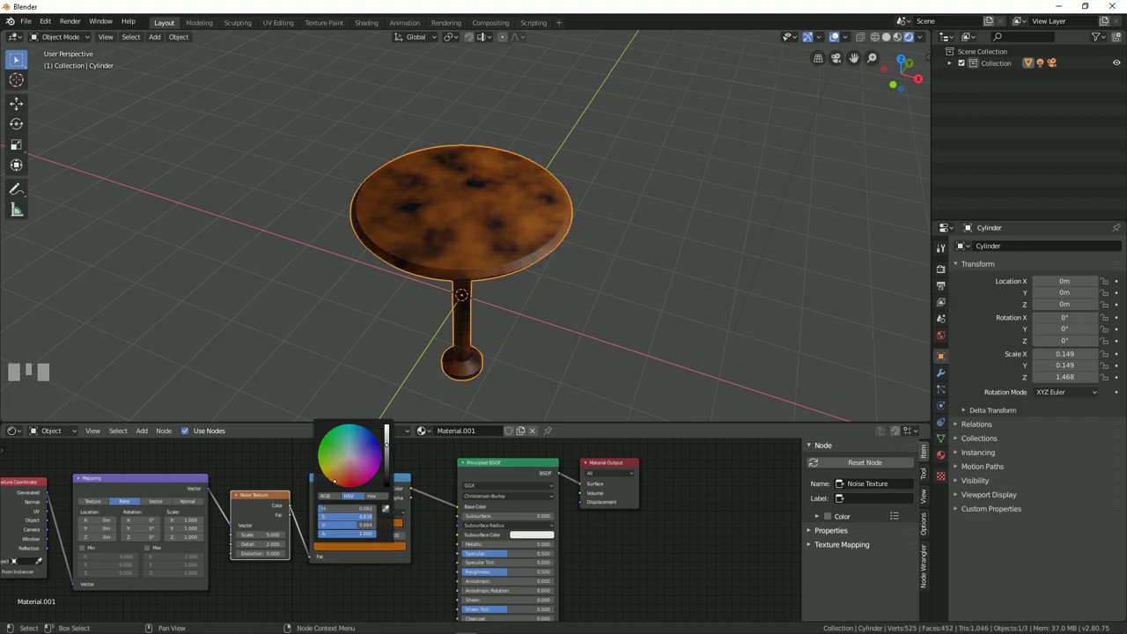
click(340, 580)
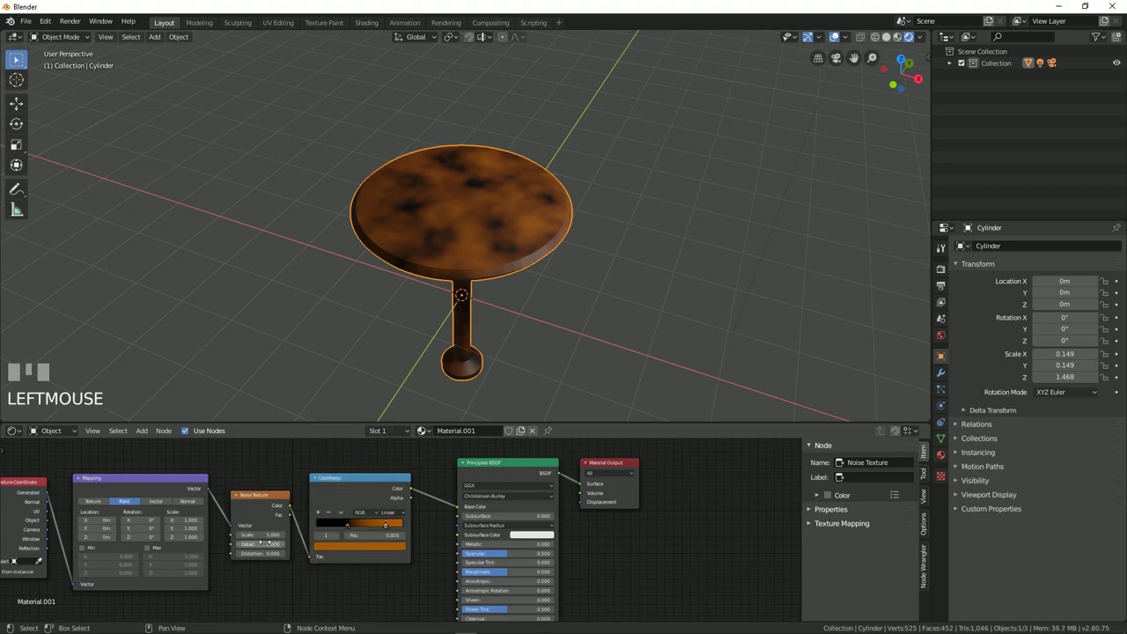
Set the Noise Texture's scale to 5.
drag(264, 533, 266, 534)
click(267, 533)
text(5)
key(KP_Enter)
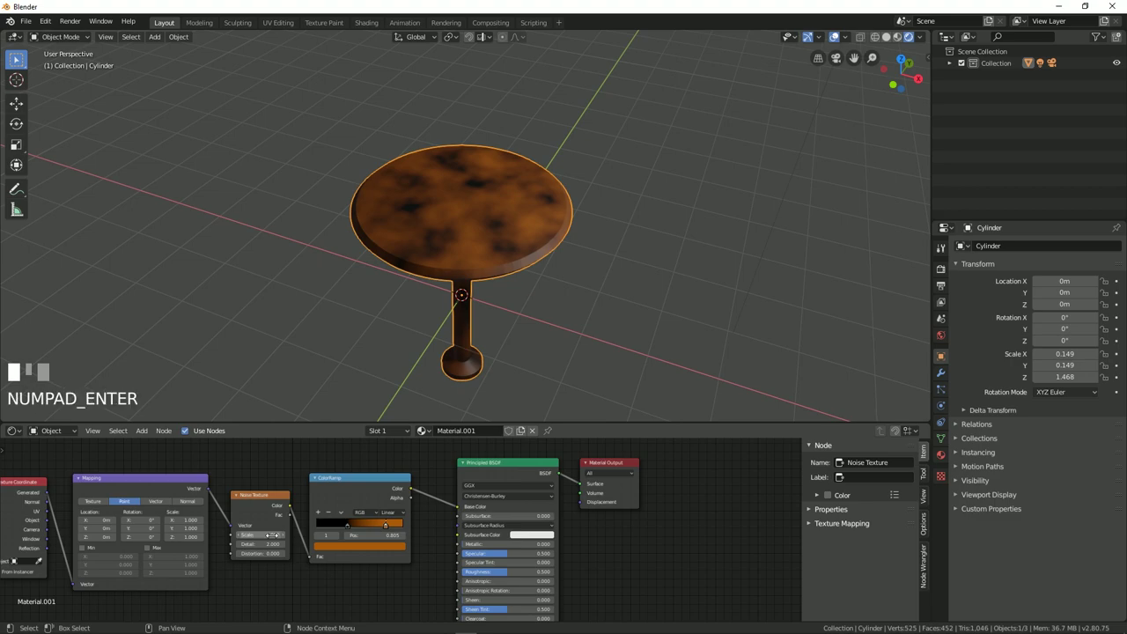
Set the Mapping node's X scale to 15 to stretch the noise into wood grain.
drag(187, 523, 184, 521)
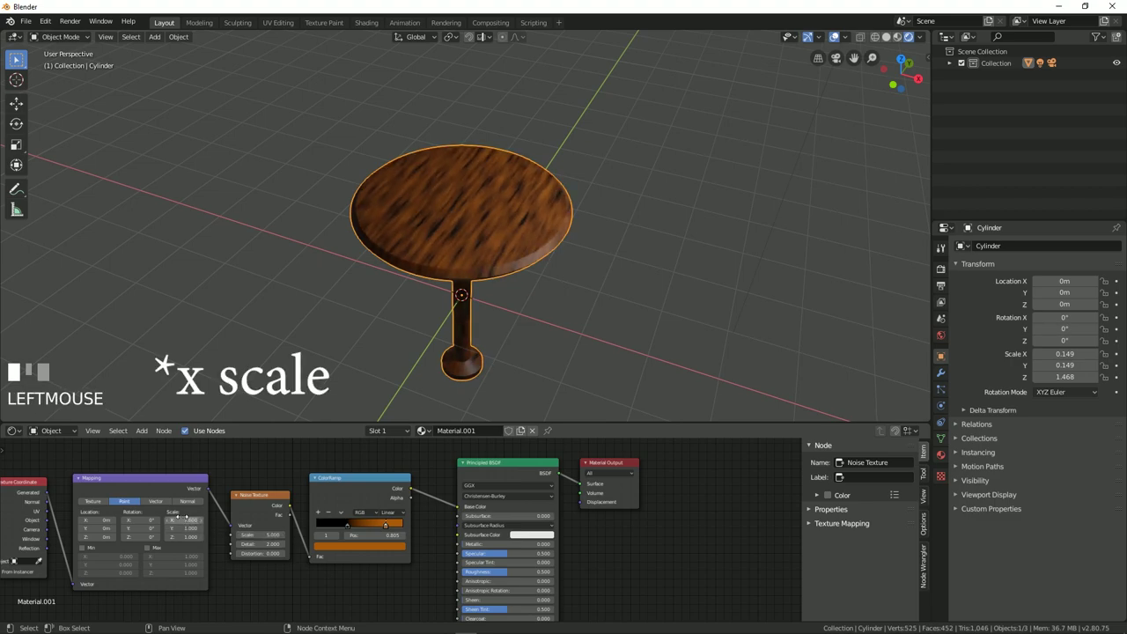
click(190, 522)
text(10)
key(KP_Enter)
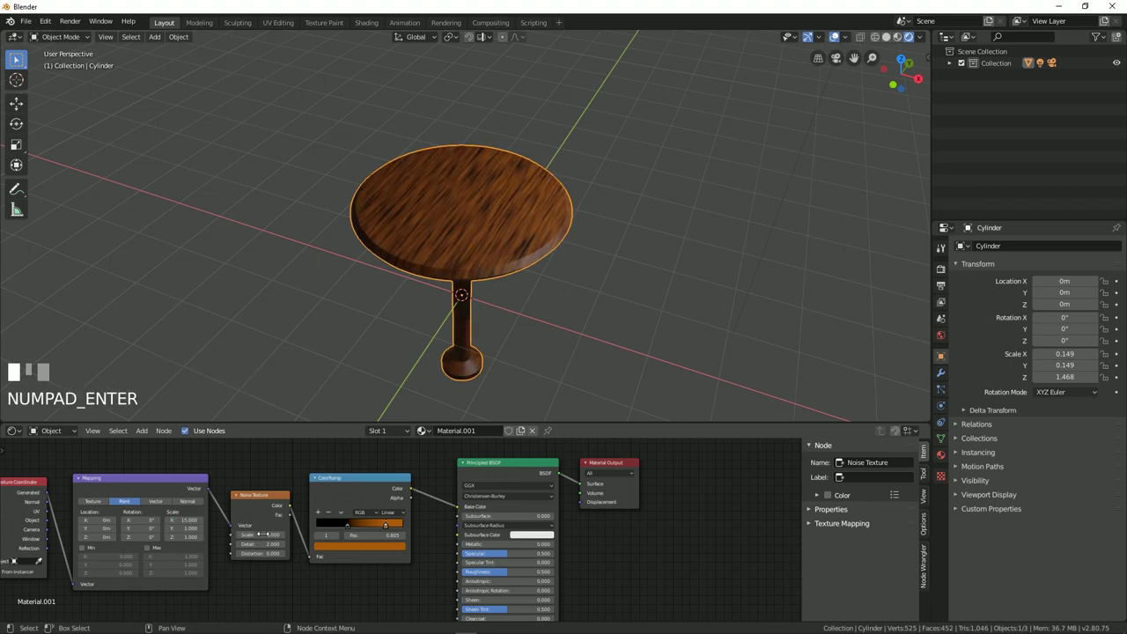
Raise the Noise Texture's detail to about 10.7 and shift the ColorRamp's black stop slightly towards the dark end.
drag(260, 544, 299, 544)
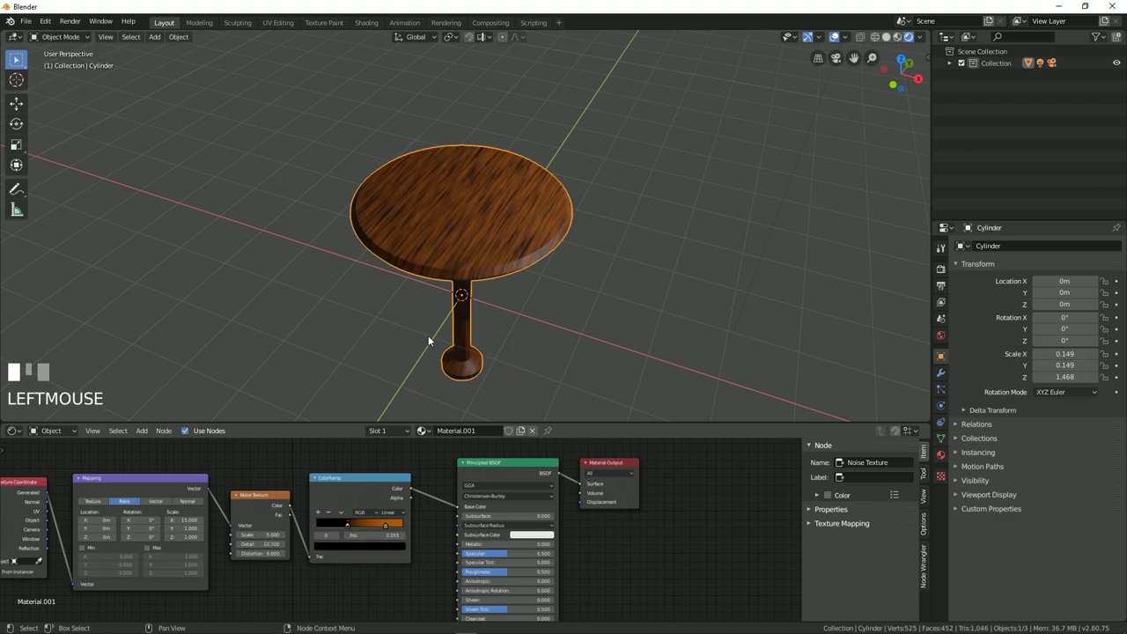
scroll(428, 335, up, 4)
mouse_move(346, 525)
mouse_down()
mouse_move(360, 525)
mouse_move(342, 529)
mouse_up()
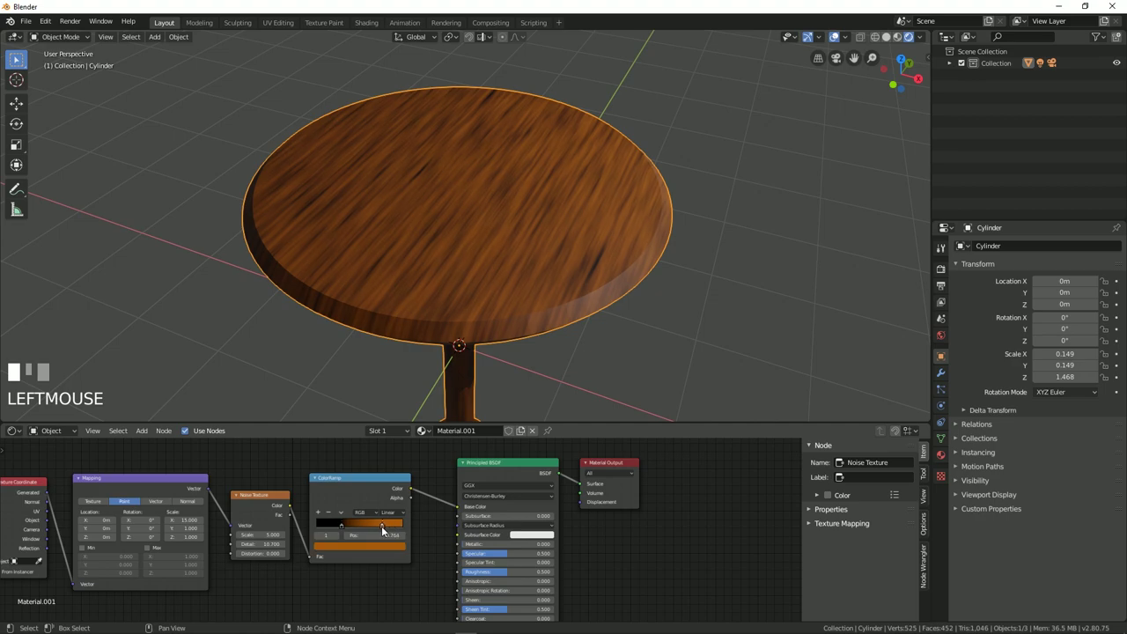
Set the Noise Texture's scale to 3.5 and move the ColorRamp's black stop to about 0.336.
drag(192, 528, 229, 529)
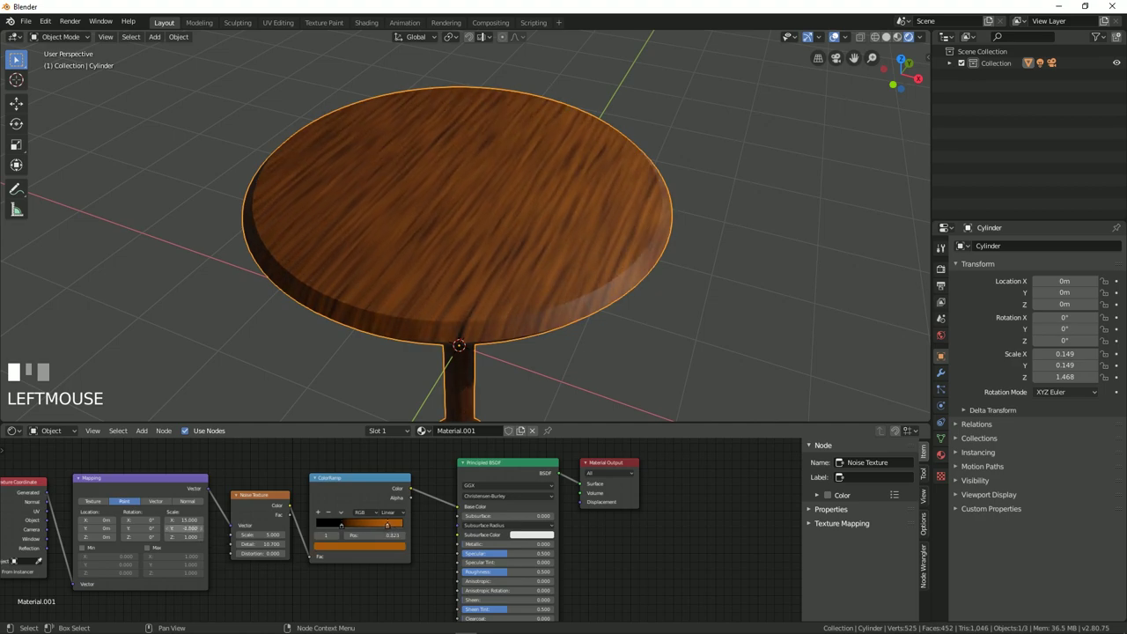
middle_drag(528, 264, 413, 466)
scroll(567, 283, down, 3)
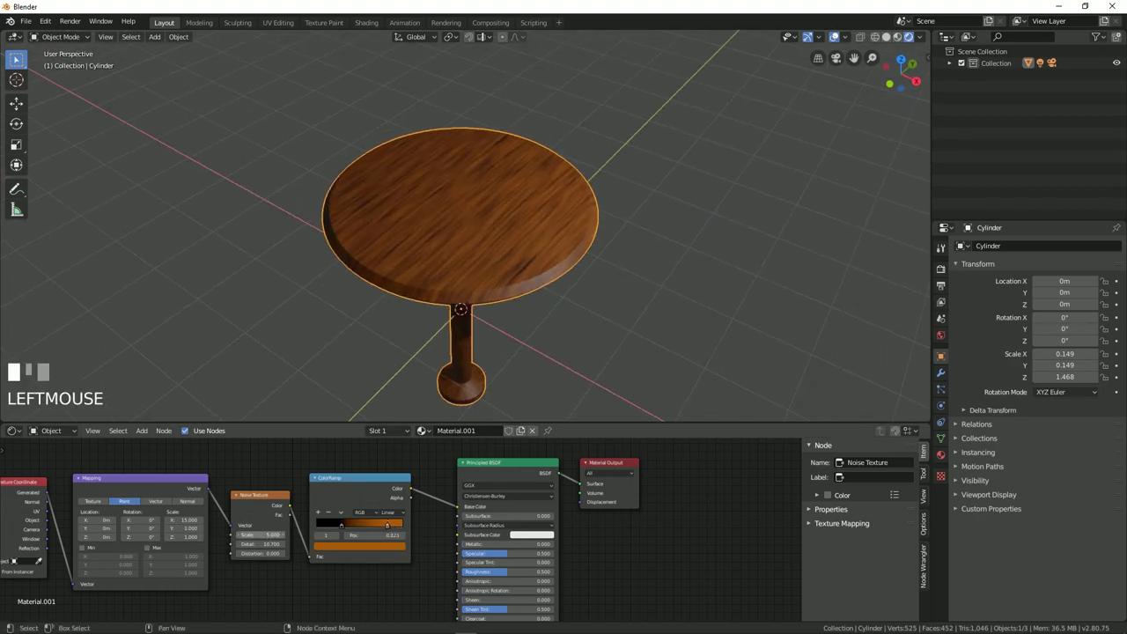
drag(264, 534, 345, 524)
scroll(598, 292, down, 2)
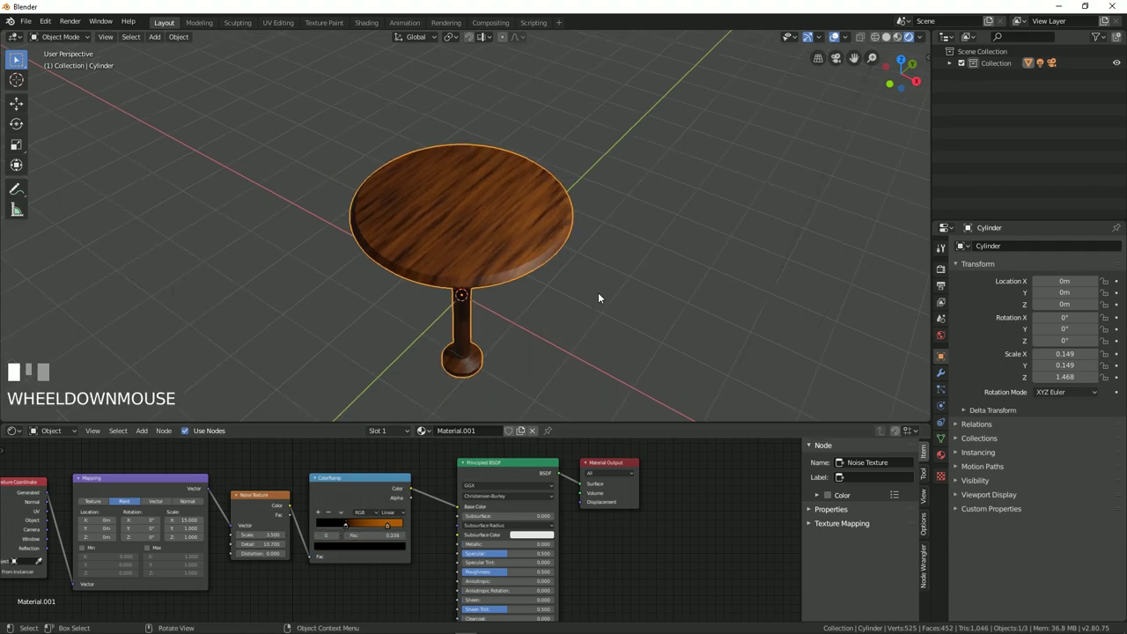
Add a plane at the scene origin as a floor and scale it up by about 13.4.
click(601, 303)
middle_drag(601, 303, 516, 335)
middle_drag(437, 343, 578, 254)
key(shift+a)
mouse_move(528, 275)
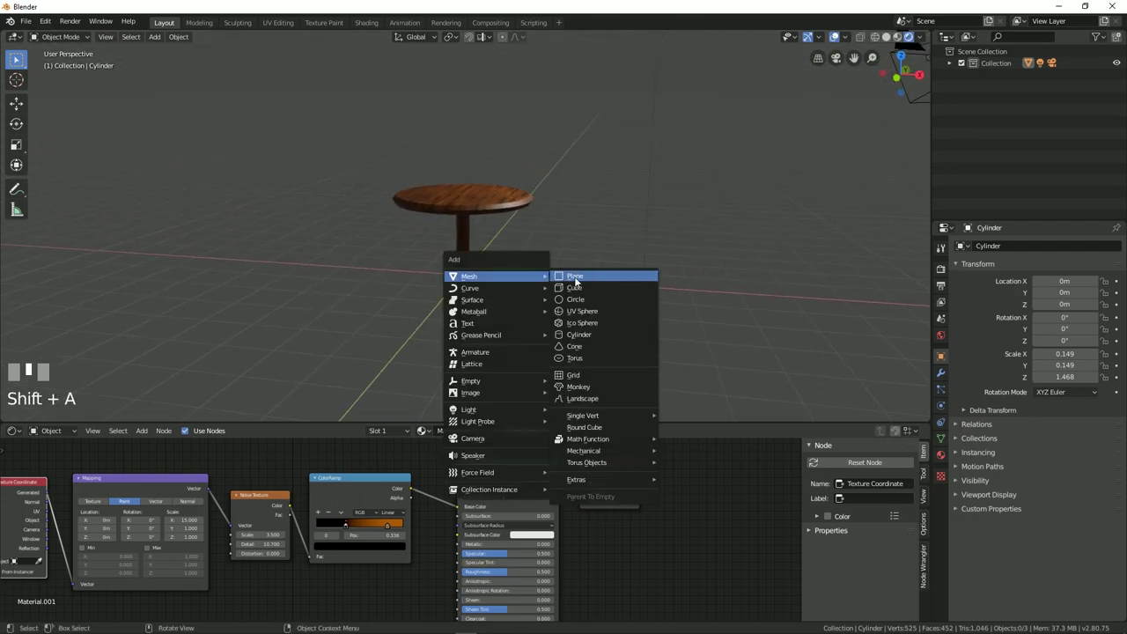
click(573, 279)
key(s)
click(602, 215)
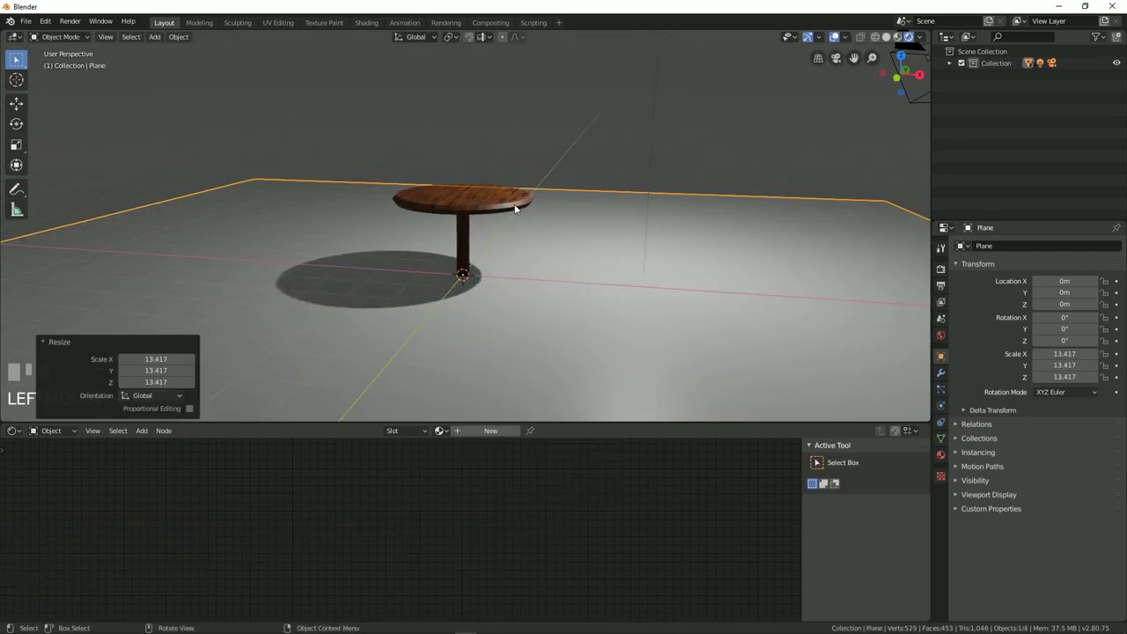
Raise the table about 1.75 m along Z so its base rests on the floor plane.
click(525, 201)
key(g)
key(z)
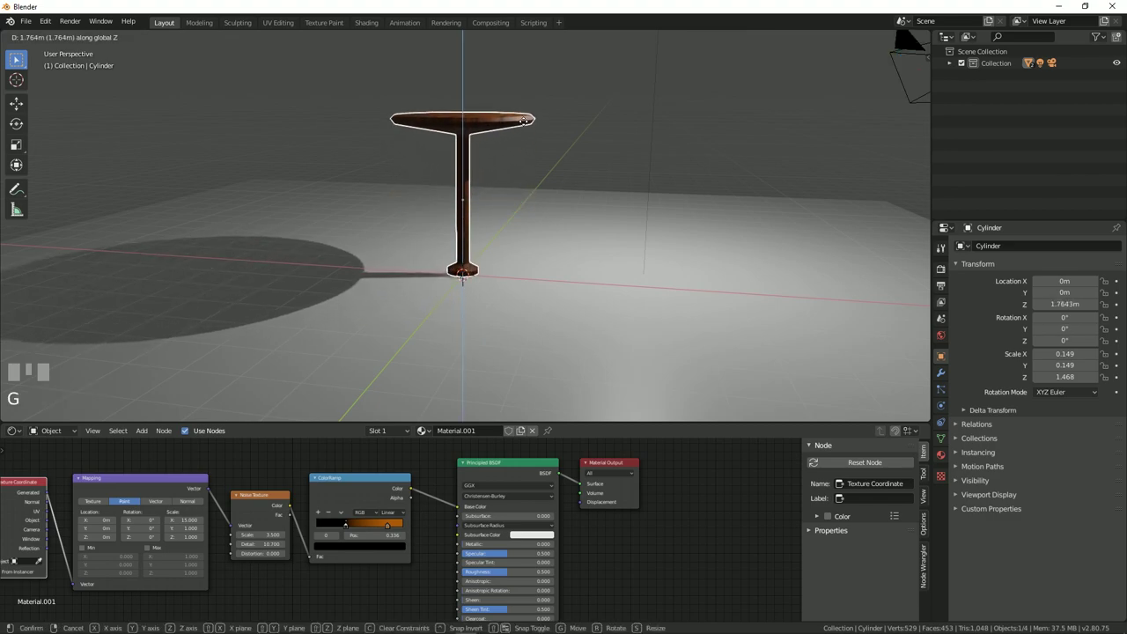
click(525, 122)
Add an area light, lift it straight above the table and scale it up by about 9.8.
scroll(614, 186, down, 3)
key(shift+a)
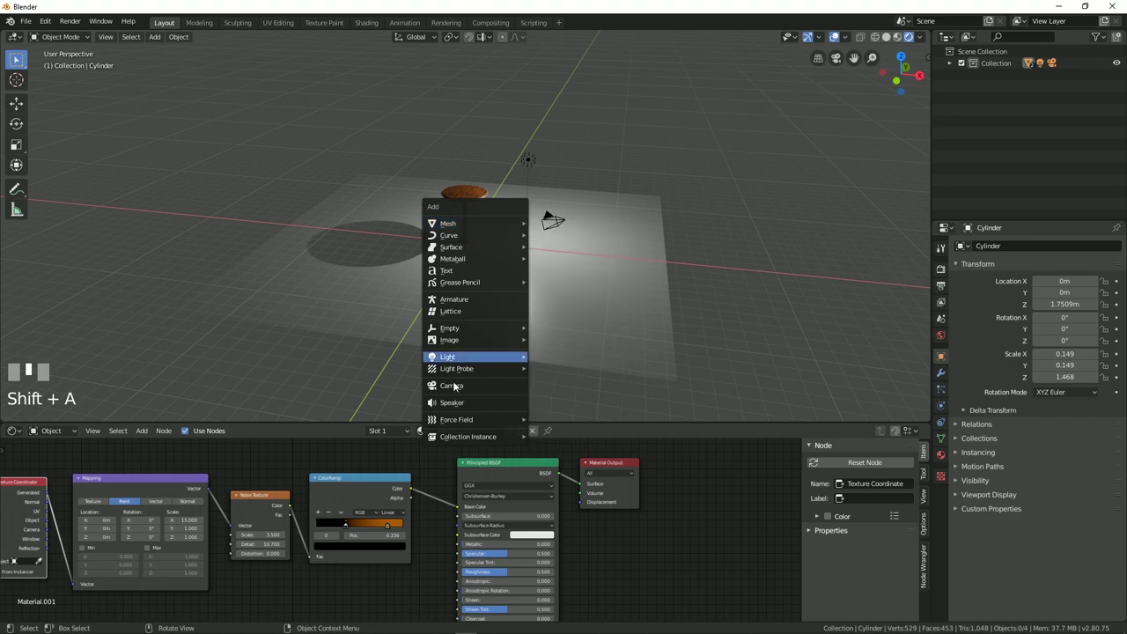
mouse_move(493, 355)
click(552, 395)
key(g)
key(z)
click(520, 149)
key(s)
click(924, 387)
Set the area light's power to 5000 W and delete the original point light.
click(941, 406)
click(1064, 322)
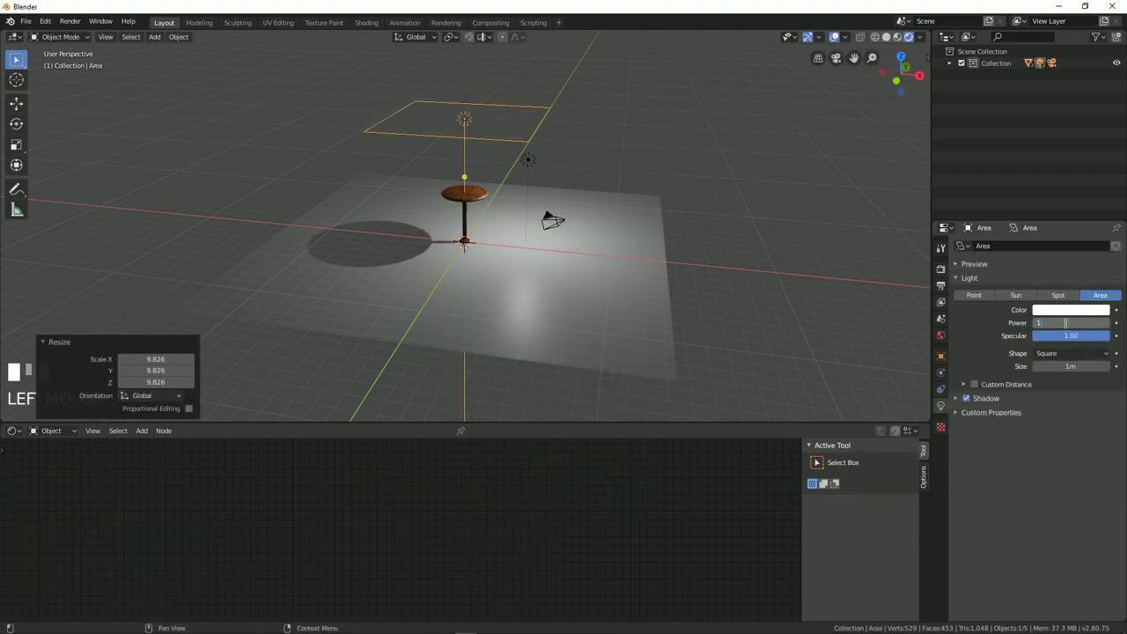
text(5000)
click(539, 161)
key(Delete)
Raise the area light another 3.9 m along Z and set its shadow softness to 20.
click(464, 120)
key(g)
key(z)
click(465, 58)
click(955, 398)
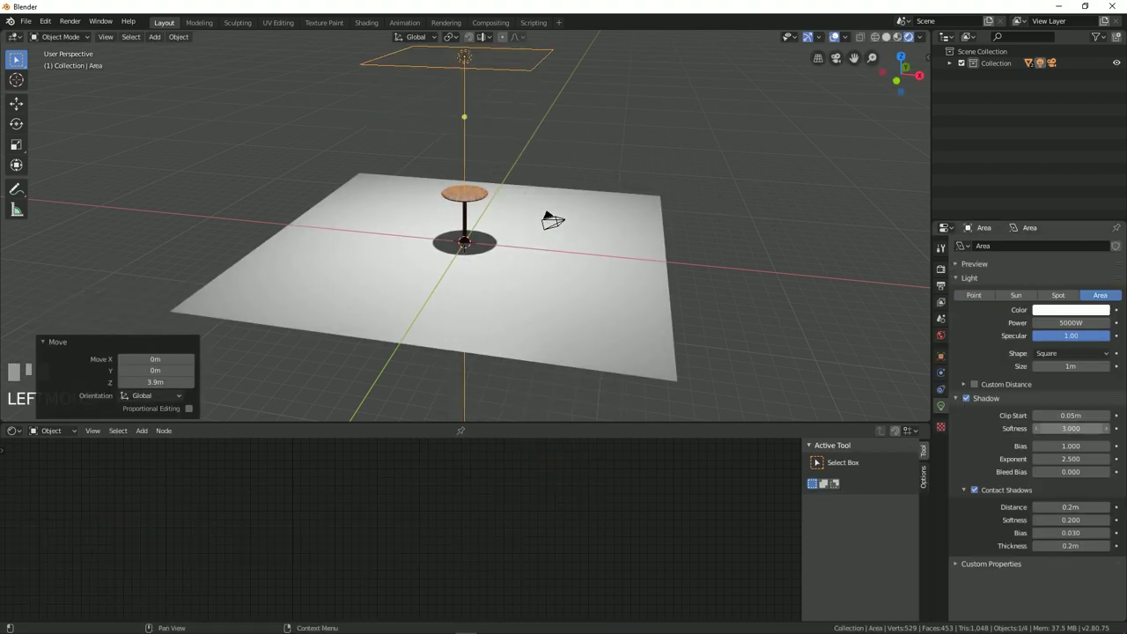
Enable Ambient Occlusion and Screen Space Reflections for the Eevee render engine.
click(941, 268)
click(966, 325)
click(966, 367)
click(966, 428)
click(956, 428)
In front view, move the area light to the table's +X side and rotate it to aim diagonally down at the table.
key(KP_1)
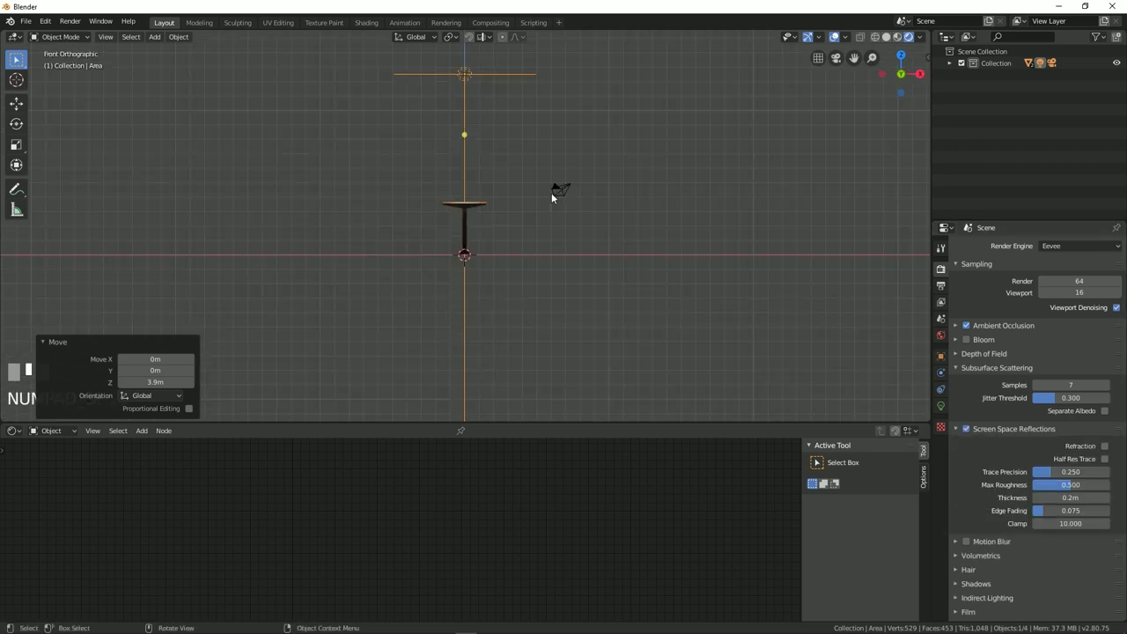
key(g)
key(z)
click(528, 162)
key(g)
click(647, 156)
drag(583, 155, 516, 169)
Duplicate the area light to the table's -X side and rotate the copy to aim at the table from there.
key(shift+d)
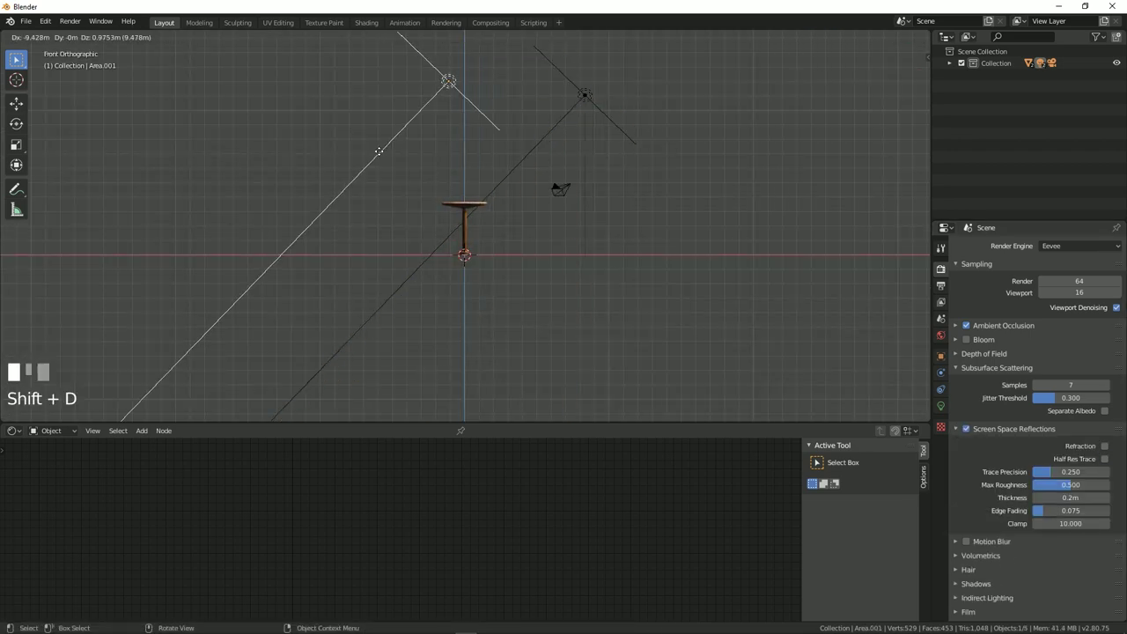
click(318, 149)
mouse_move(341, 121)
mouse_down()
mouse_move(411, 156)
mouse_move(420, 136)
mouse_move(358, 112)
mouse_up()
key(g)
click(326, 118)
key(g)
click(361, 126)
Tint the +X area light a pale warm colour and the duplicated -X light a pale cyan.
middle_drag(649, 172, 655, 214)
click(599, 82)
click(940, 406)
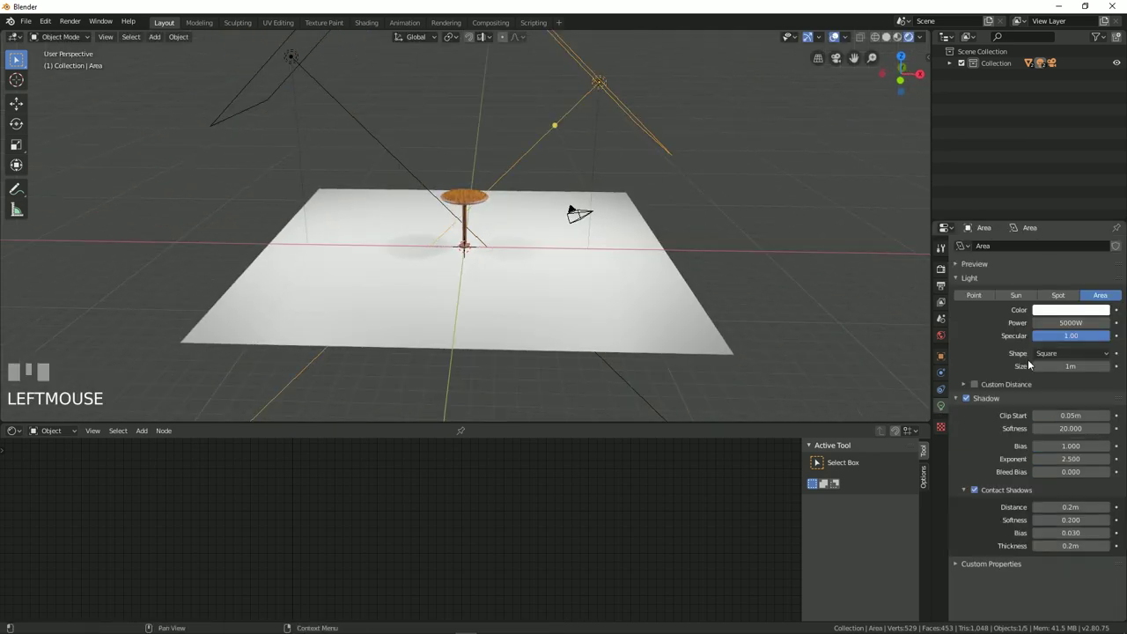
click(1065, 310)
drag(1048, 195, 1050, 192)
click(290, 56)
click(1045, 309)
click(1049, 176)
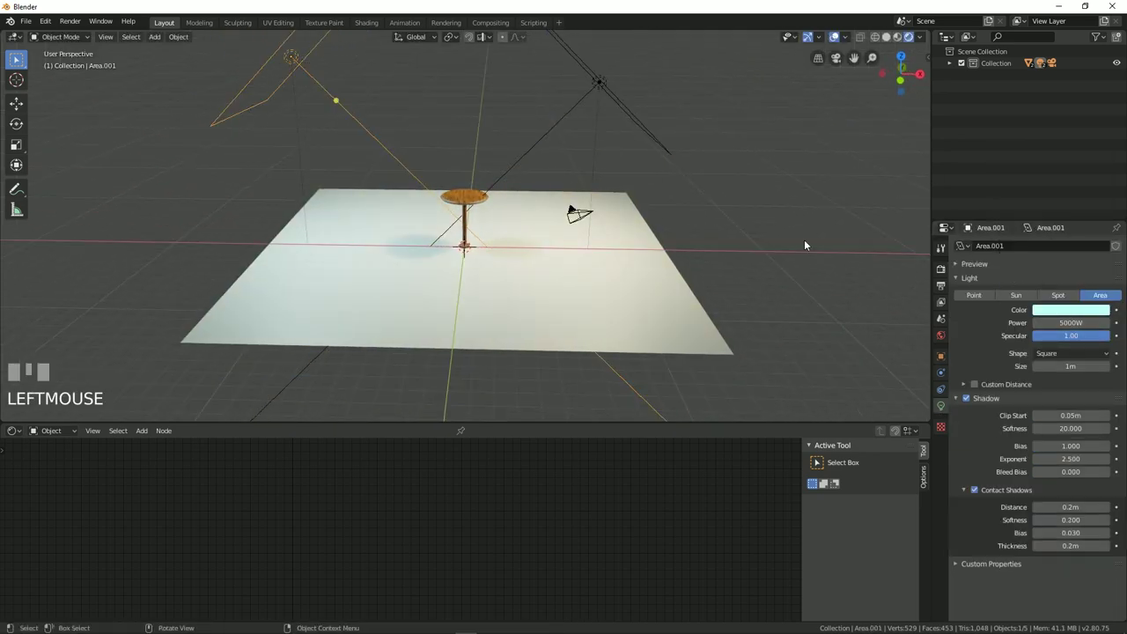
Switch to the camera view and enable Lock Camera to View.
key(KP_0)
key(n)
click(923, 102)
click(908, 195)
Select the table and set its Principled BSDF roughness to about 0.277.
click(473, 174)
key(KP_0)
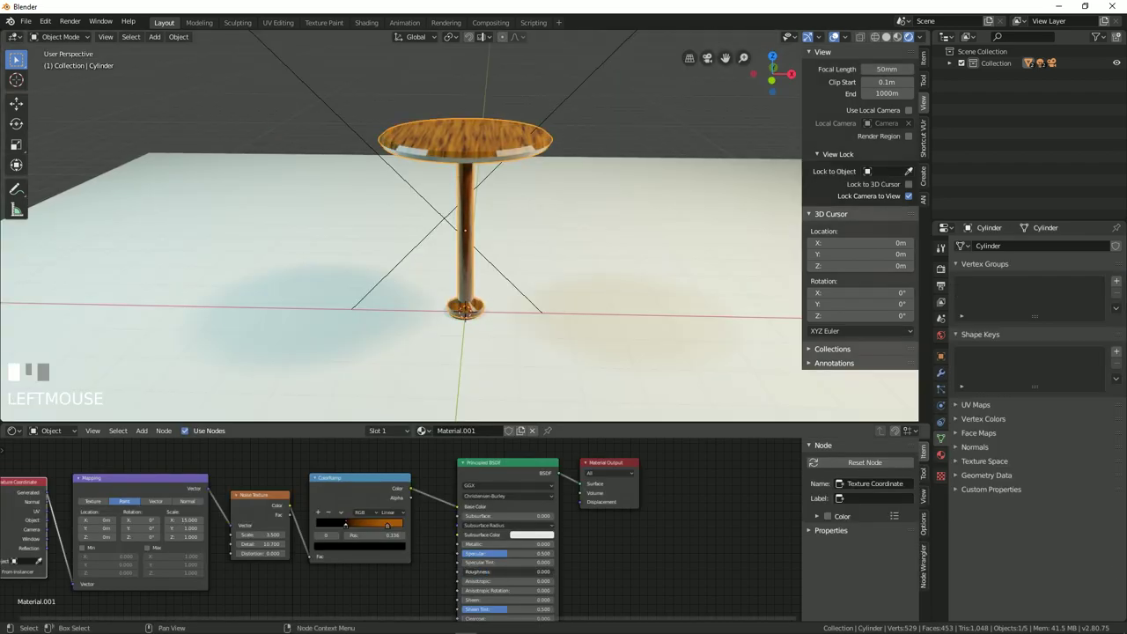
mouse_move(535, 375)
middle_down()
mouse_move(569, 272)
mouse_move(501, 262)
mouse_move(528, 276)
mouse_move(520, 370)
middle_up()
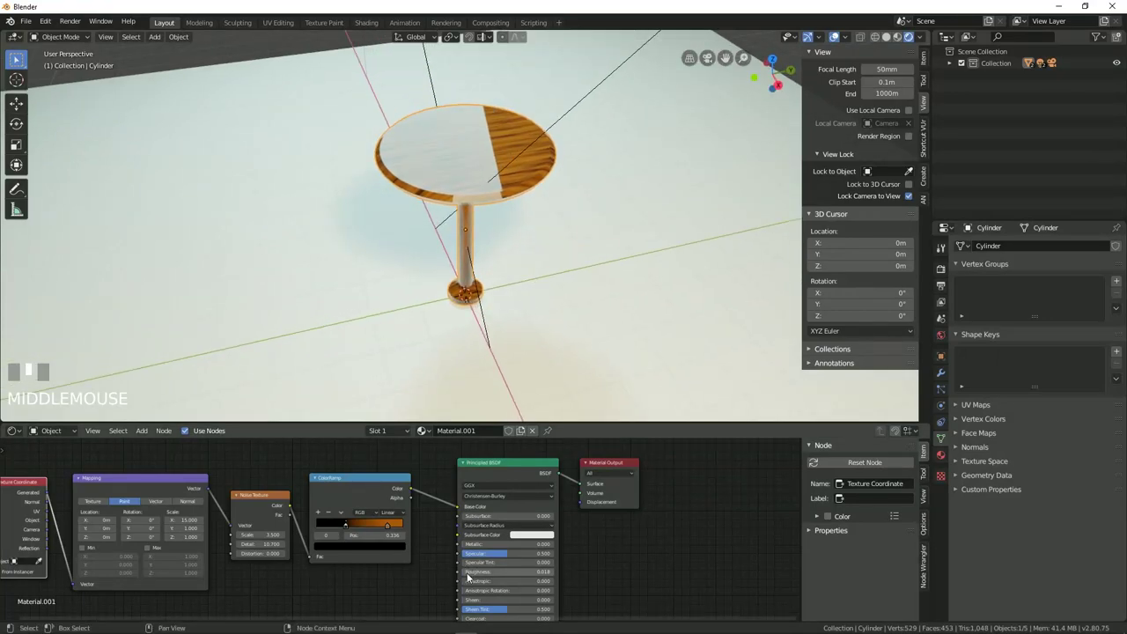
drag(470, 577, 484, 574)
Set the wood material's Clearcoat to 1 and its Clearcoat Roughness to about 0.091.
scroll(655, 582, up, 2)
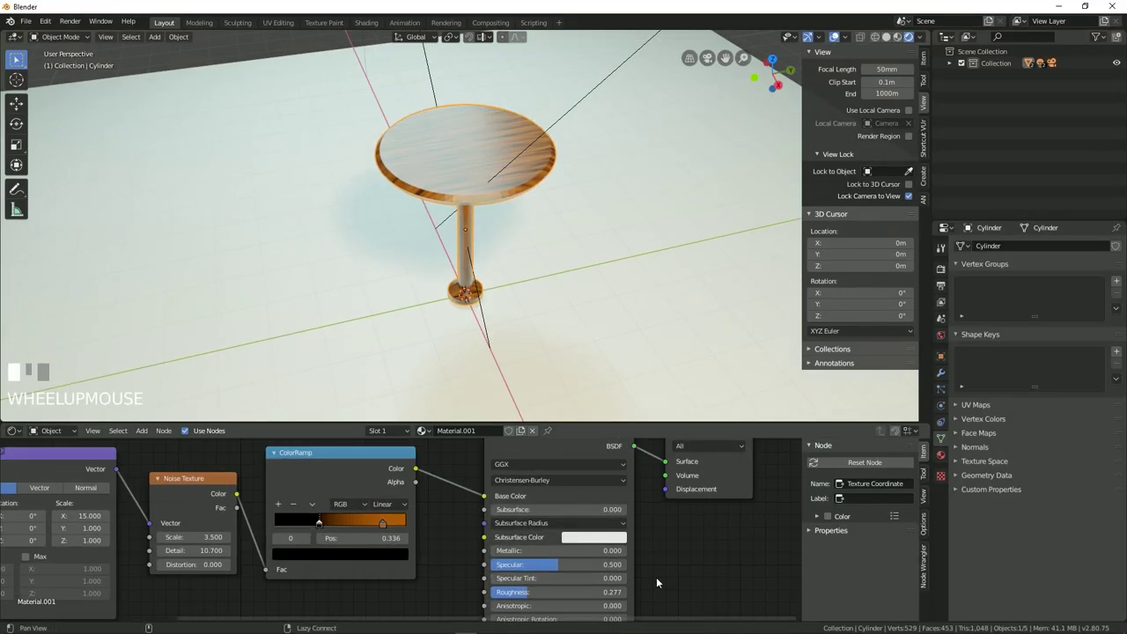
shift+middle_drag(656, 582, 514, 535)
mouse_move(450, 483)
mouse_down()
mouse_move(440, 481)
mouse_move(577, 466)
mouse_up()
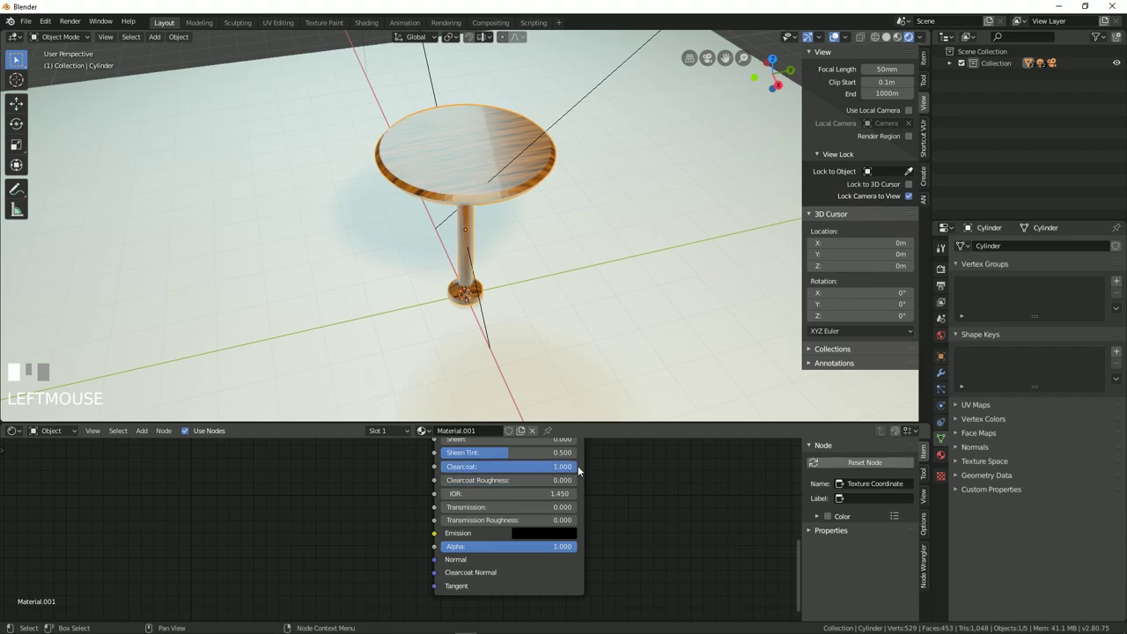
mouse_move(501, 254)
middle_down()
mouse_move(536, 260)
mouse_move(516, 259)
middle_up()
drag(476, 480, 497, 480)
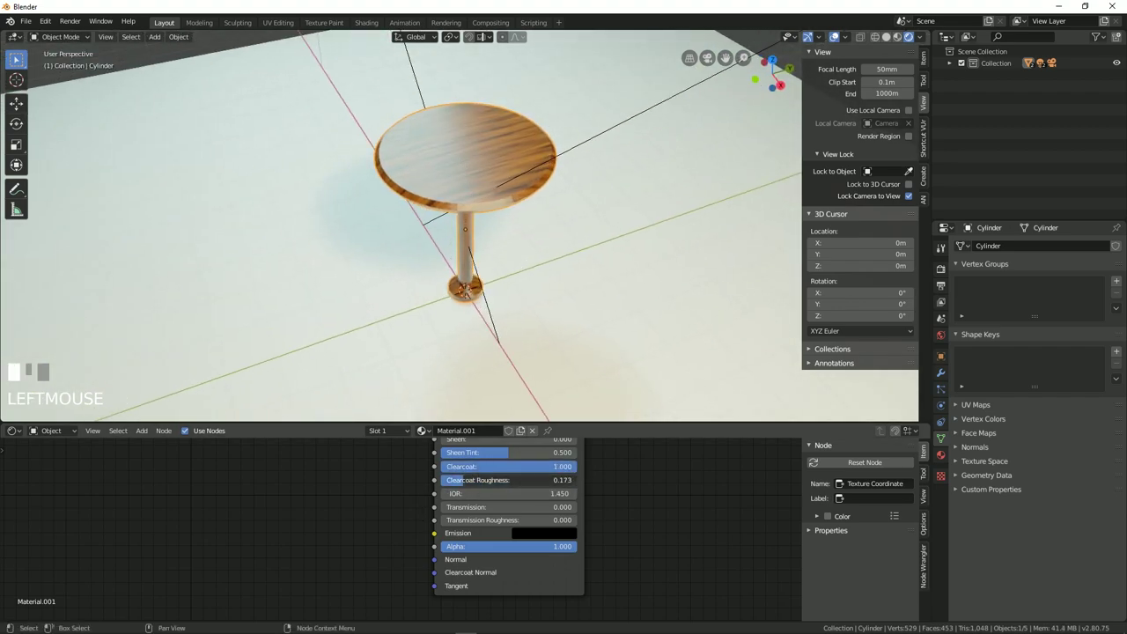
middle_drag(563, 255, 644, 235)
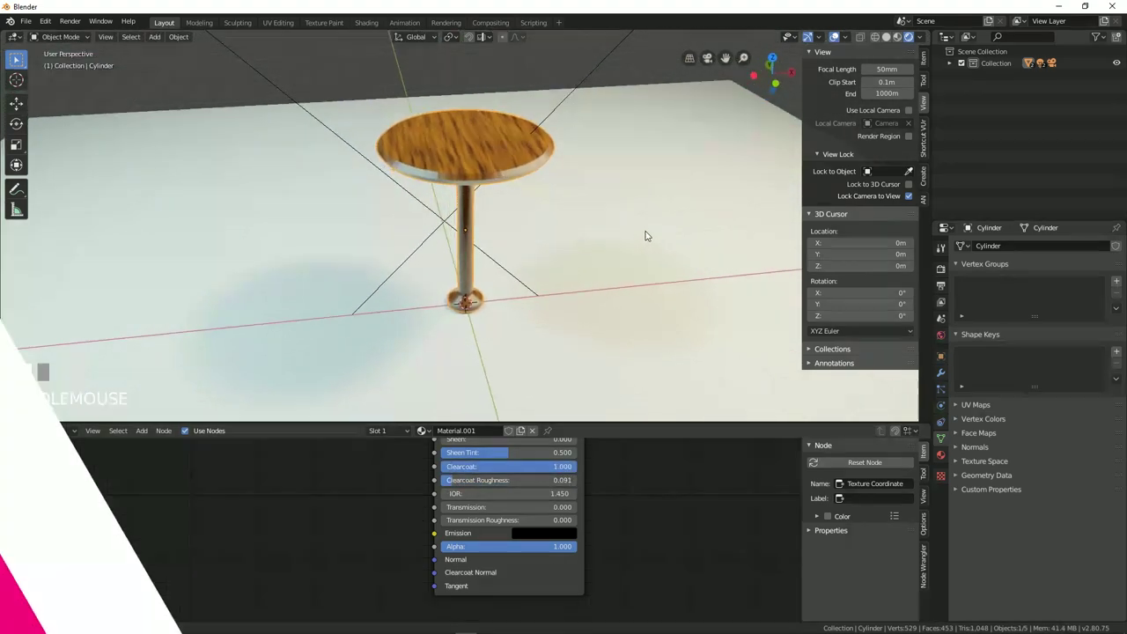